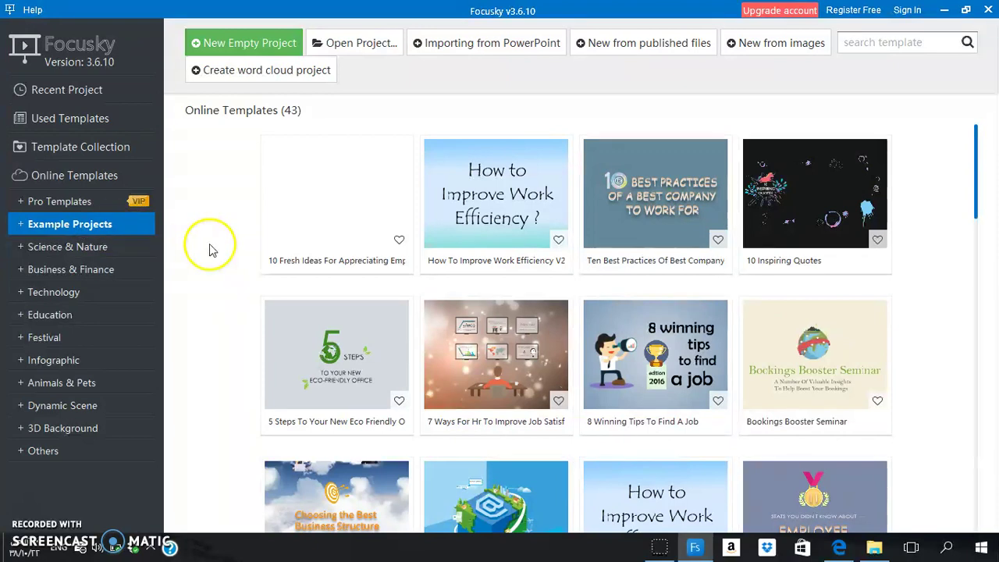
Open the How To Improve Work Efficiency V2 example project as a new project and dismiss the canvas-straightening tip.
{"action": "mouse_move", "coordinate": [440, 216]}
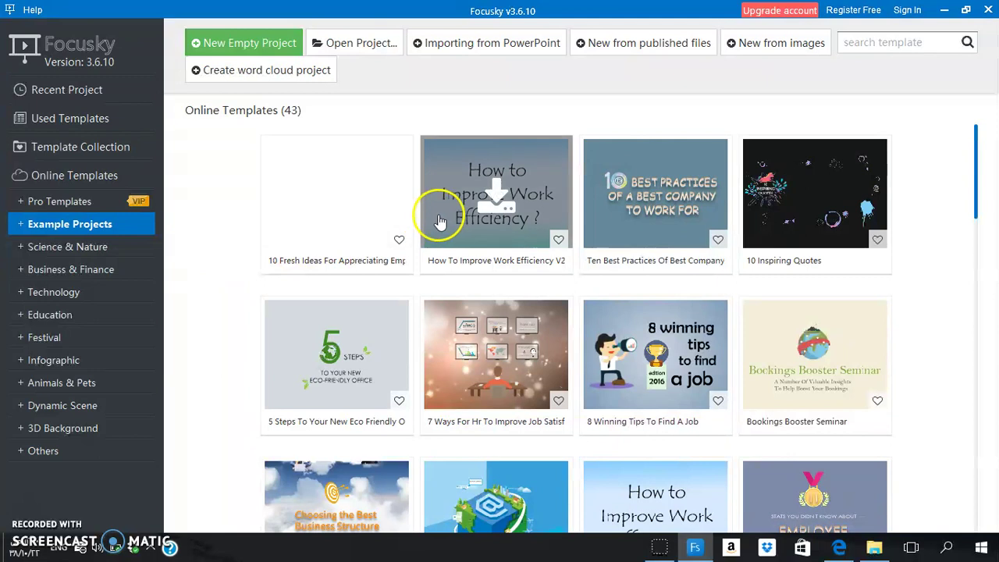
{"action": "left_click", "coordinate": [497, 221]}
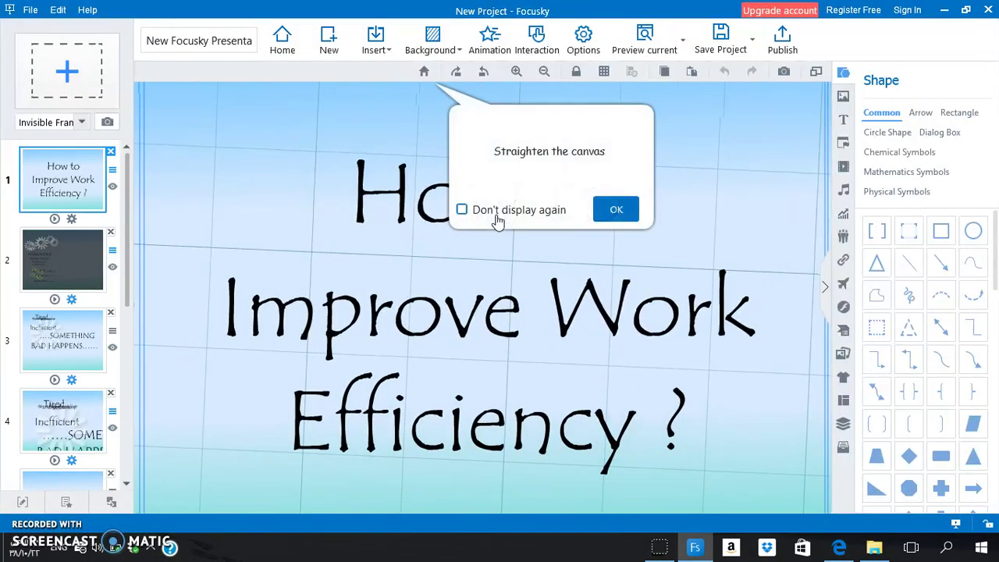
{"action": "left_click", "coordinate": [620, 209]}
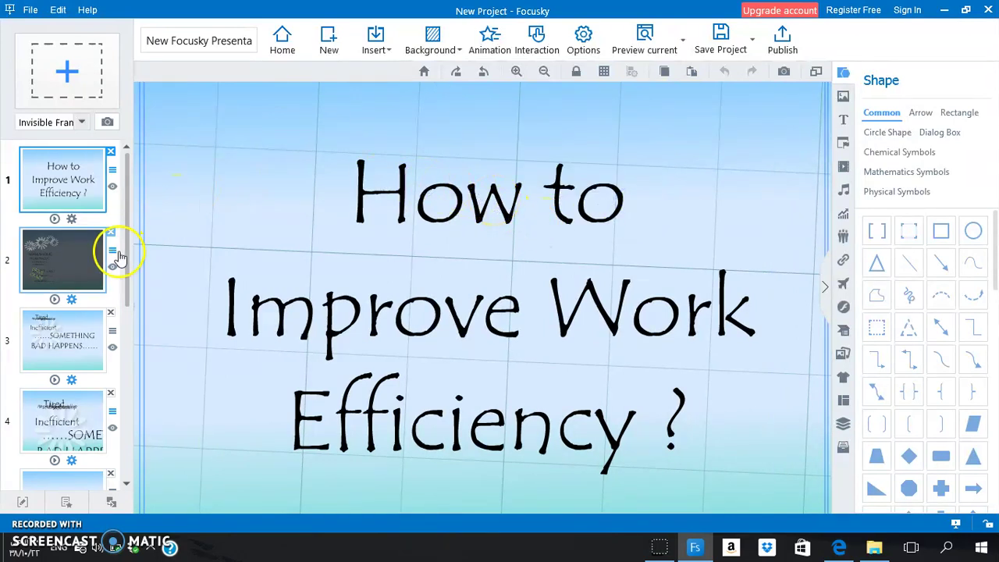
Look through slides 2, 3, 4 and 6 of the presentation on the canvas.
{"action": "left_click", "coordinate": [70, 259]}
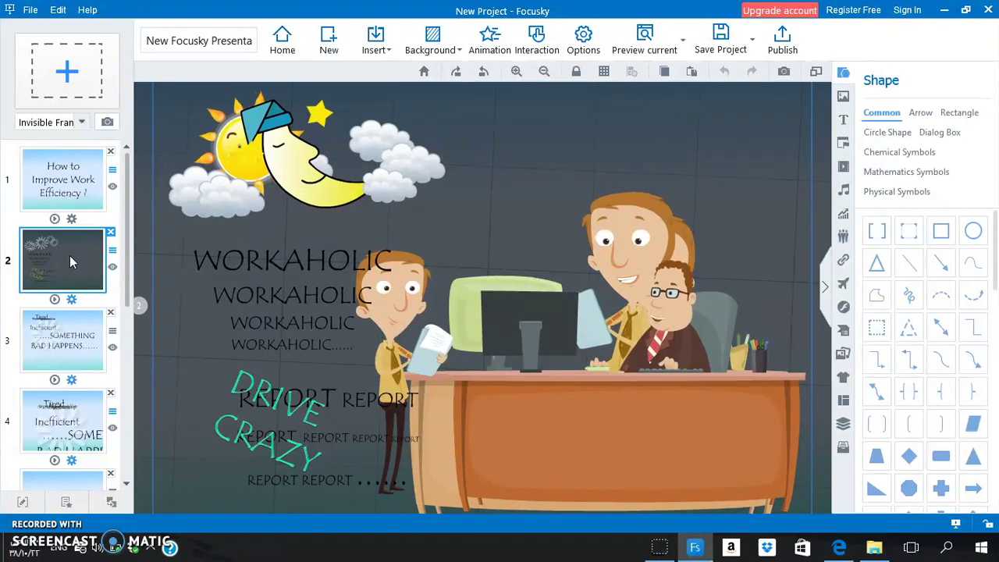
{"action": "left_click", "coordinate": [69, 336]}
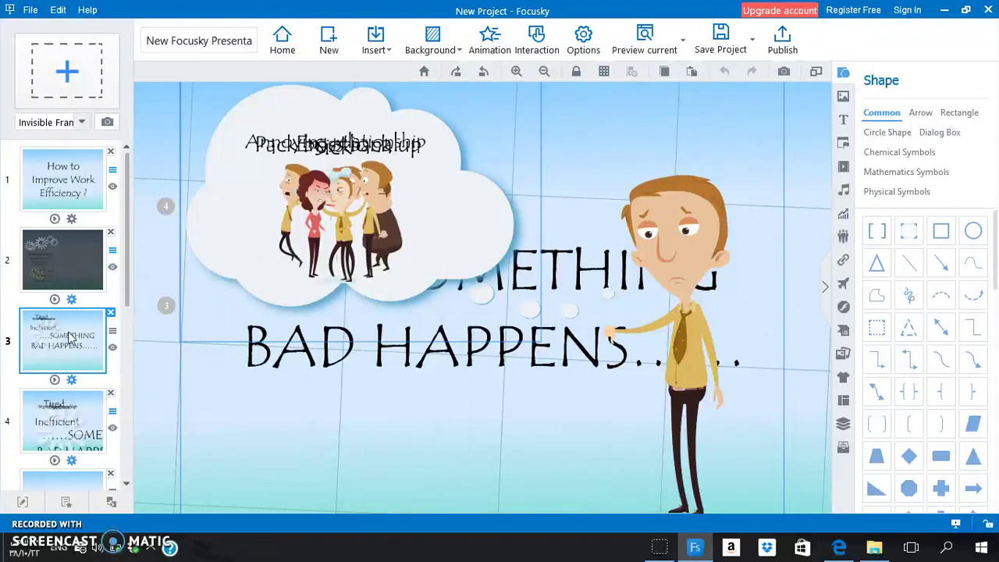
{"action": "left_click", "coordinate": [80, 422]}
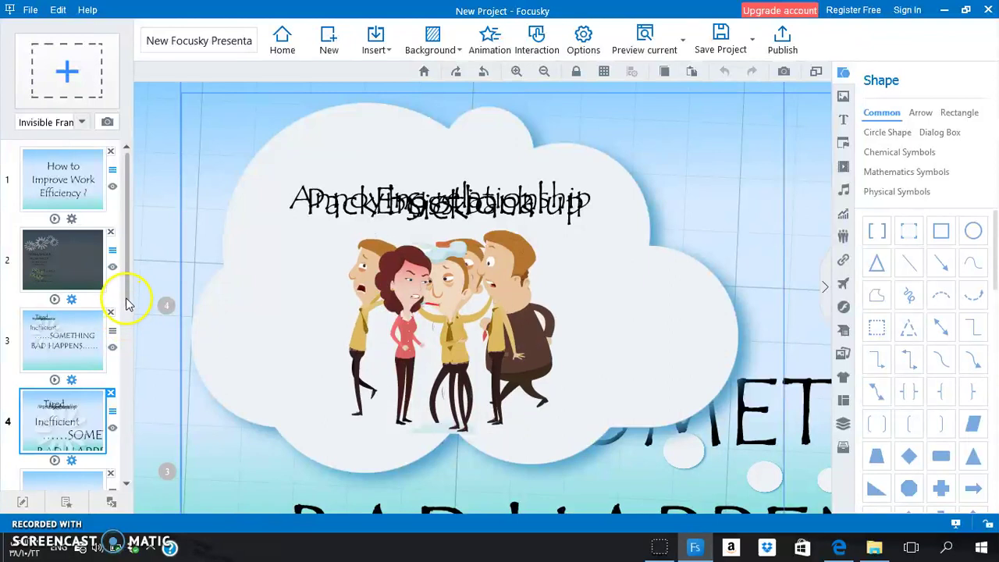
{"action": "left_click_drag", "start_coordinate": [127, 296], "coordinate": [128, 500]}
{"action": "left_click", "coordinate": [88, 385]}
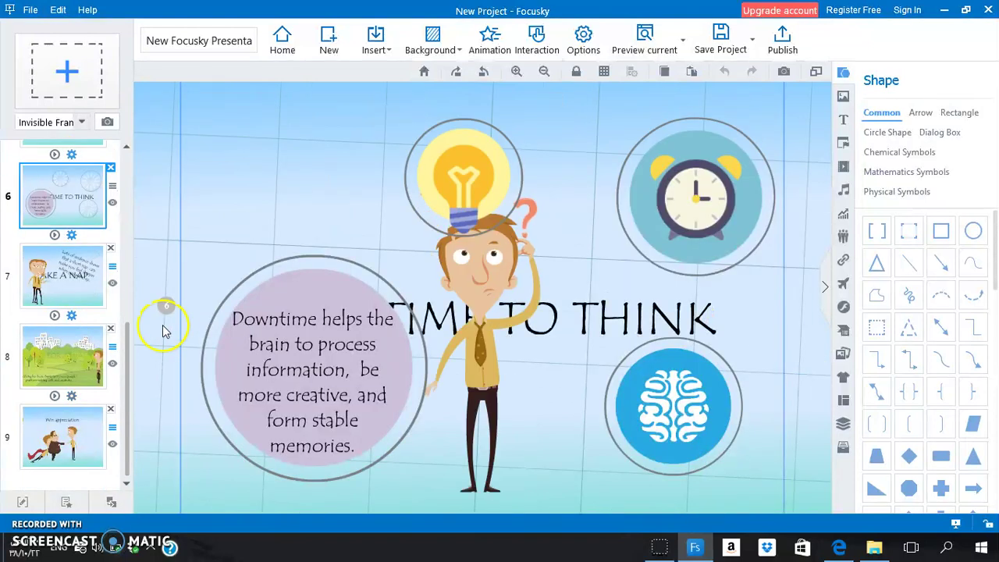
Return to the start page and browse the Science & Nature online templates.
{"action": "left_click", "coordinate": [286, 57]}
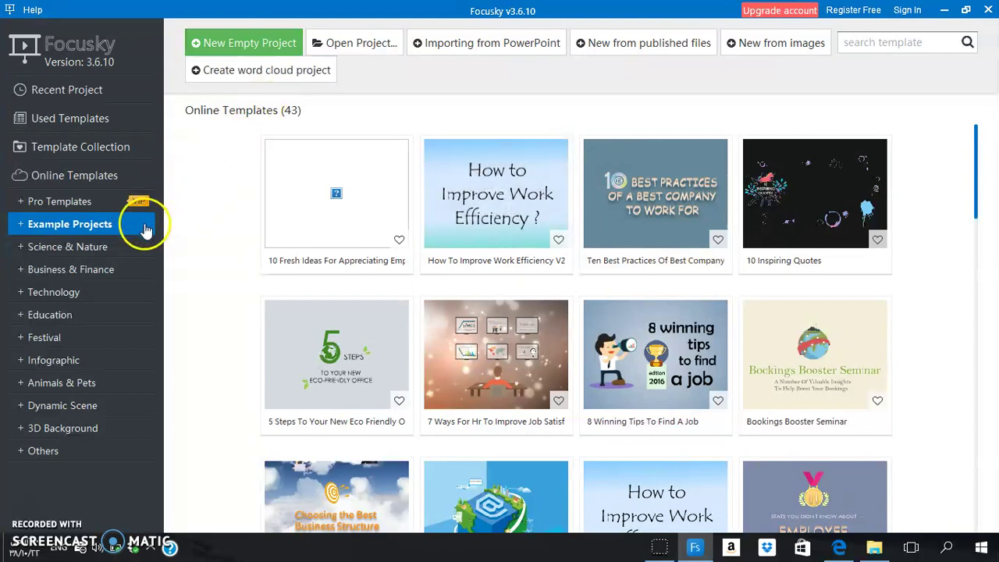
{"action": "left_click", "coordinate": [104, 250]}
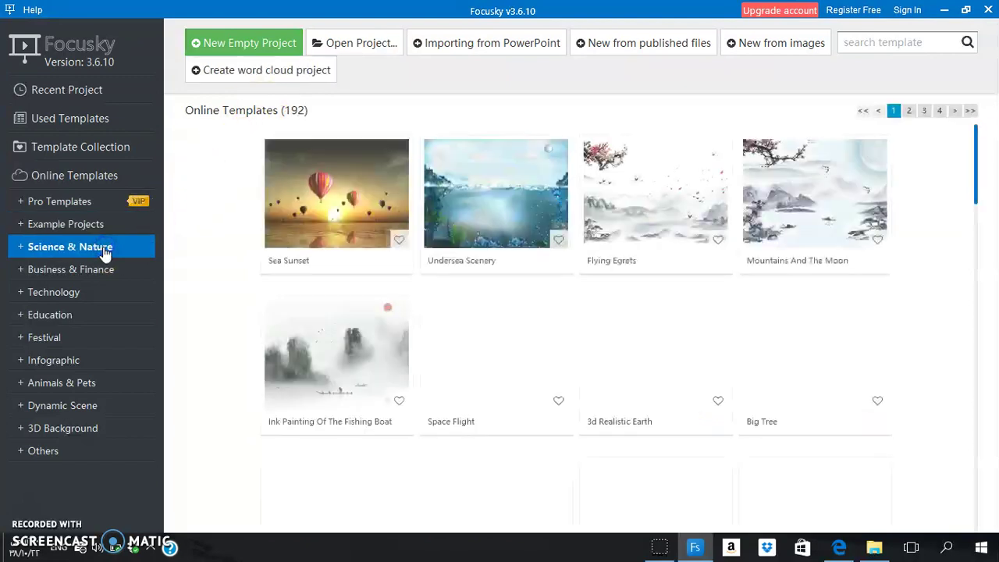
{"action": "left_click", "coordinate": [78, 201]}
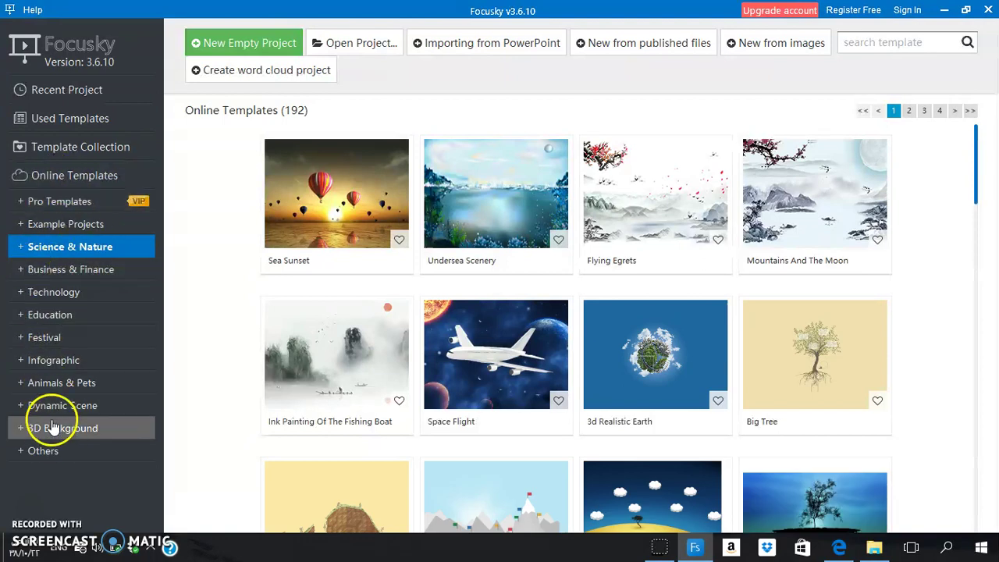
{"action": "left_click", "coordinate": [51, 258]}
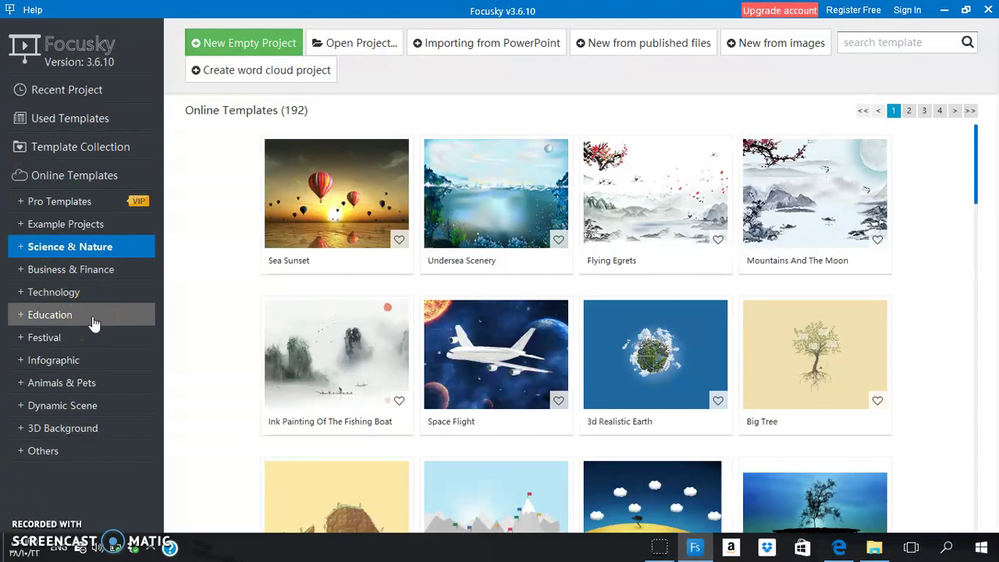
{"action": "left_click", "coordinate": [78, 361]}
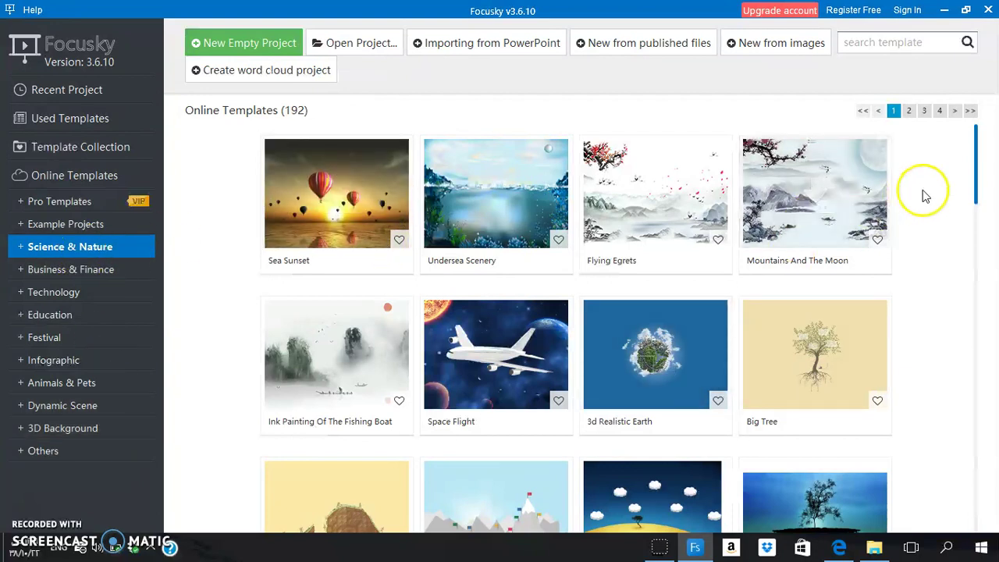
{"action": "left_click_drag", "start_coordinate": [975, 178], "coordinate": [975, 349]}
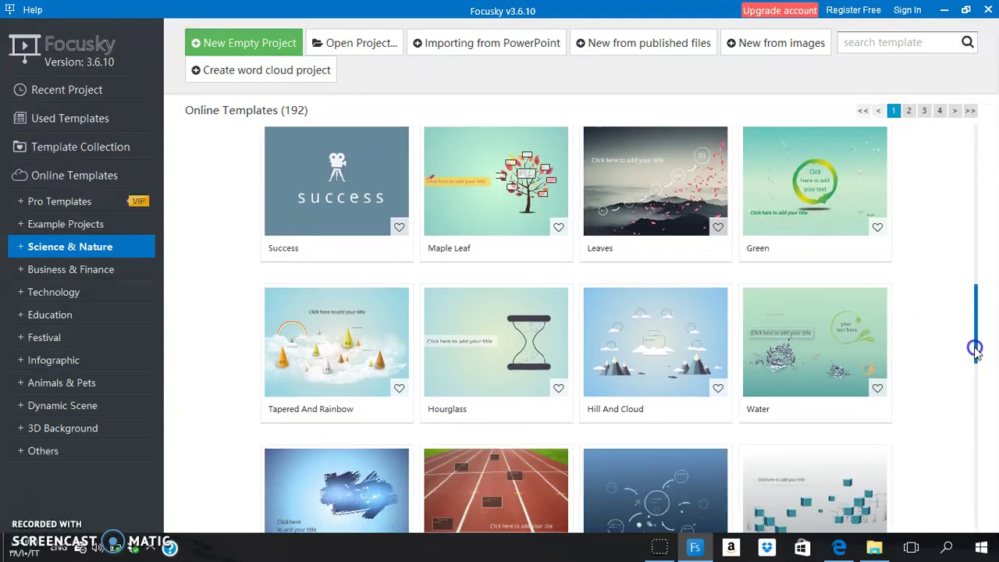
Browse the Technology online templates down towards the end of the first page.
{"action": "left_click", "coordinate": [53, 297]}
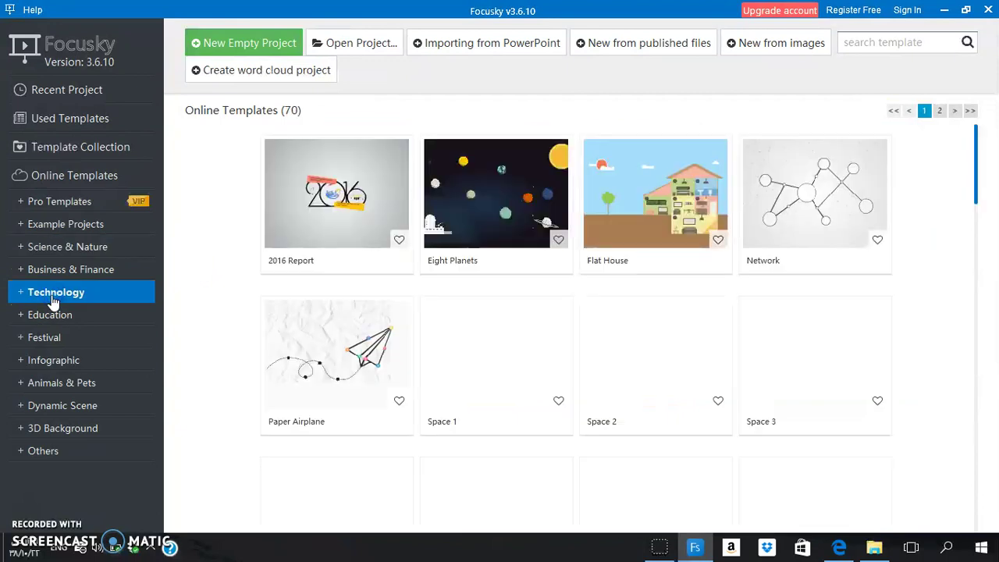
{"action": "left_click", "coordinate": [59, 297]}
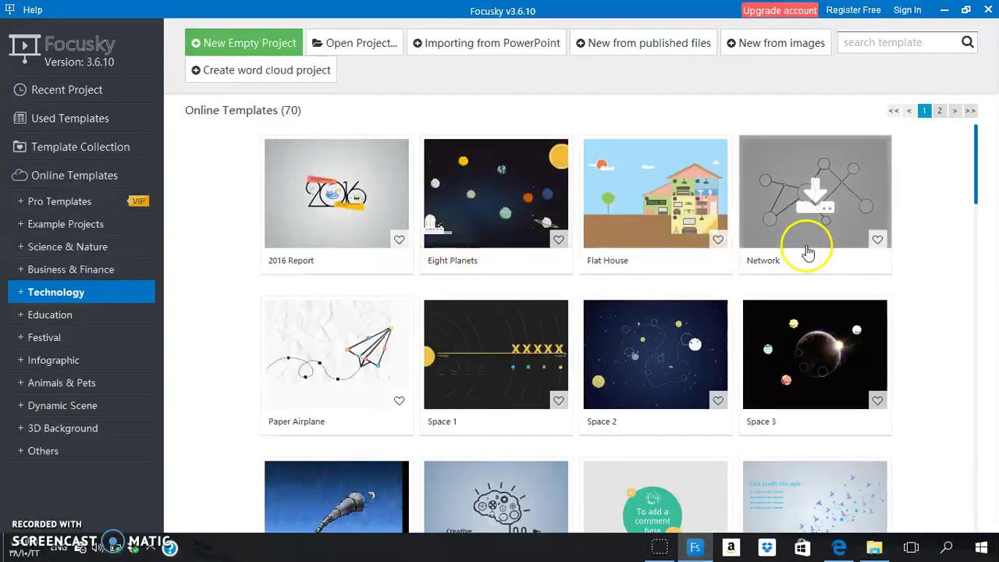
{"action": "left_click_drag", "start_coordinate": [978, 172], "coordinate": [973, 392]}
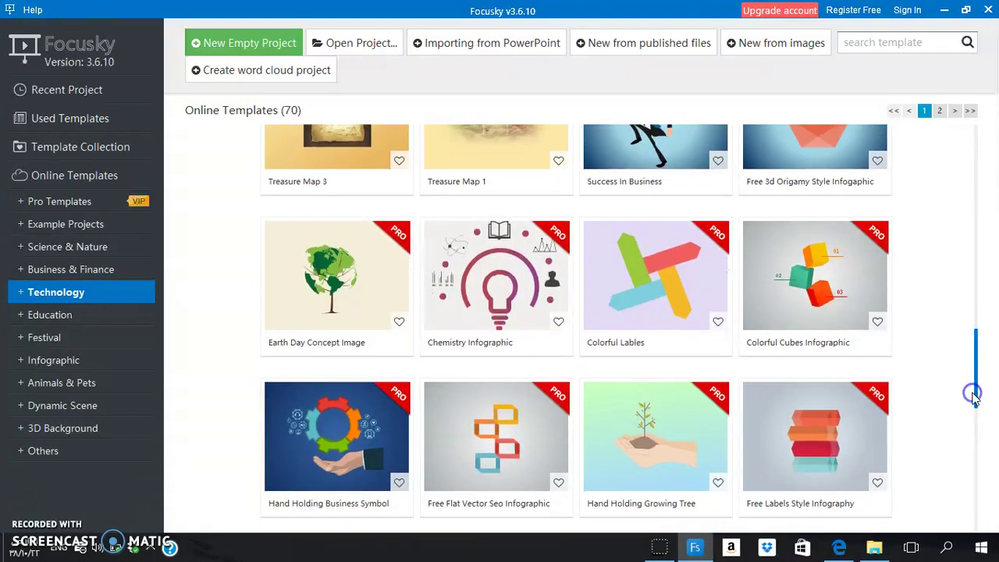
{"action": "left_click_drag", "start_coordinate": [975, 398], "coordinate": [972, 463]}
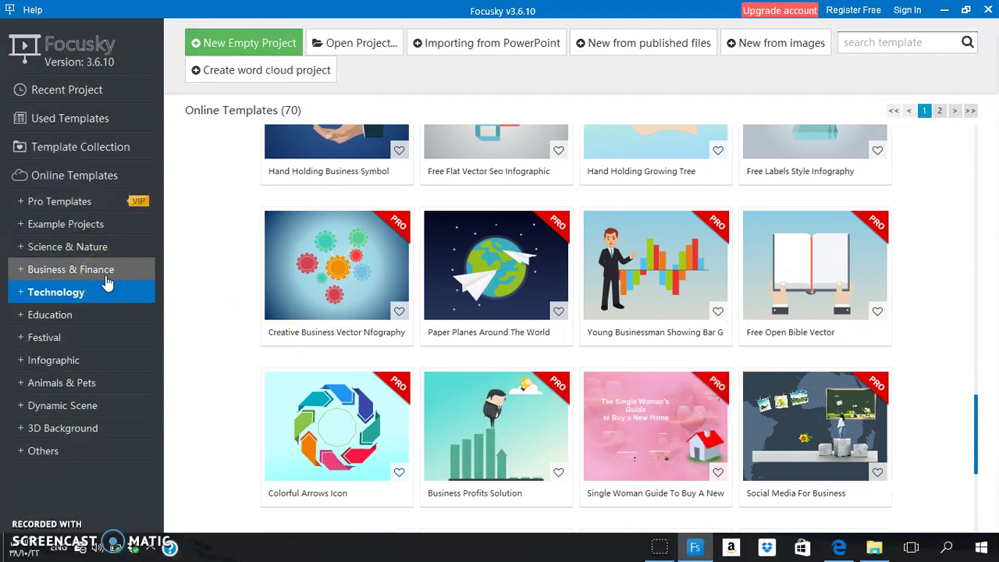
View the Festival templates and look through the 3D Background templates.
{"action": "left_click", "coordinate": [46, 340]}
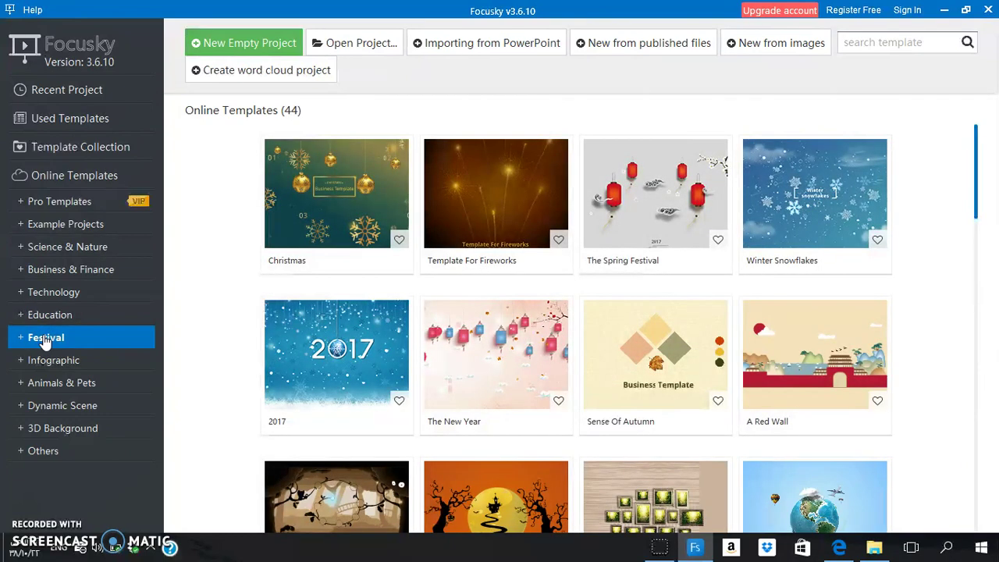
{"action": "left_click", "coordinate": [68, 437]}
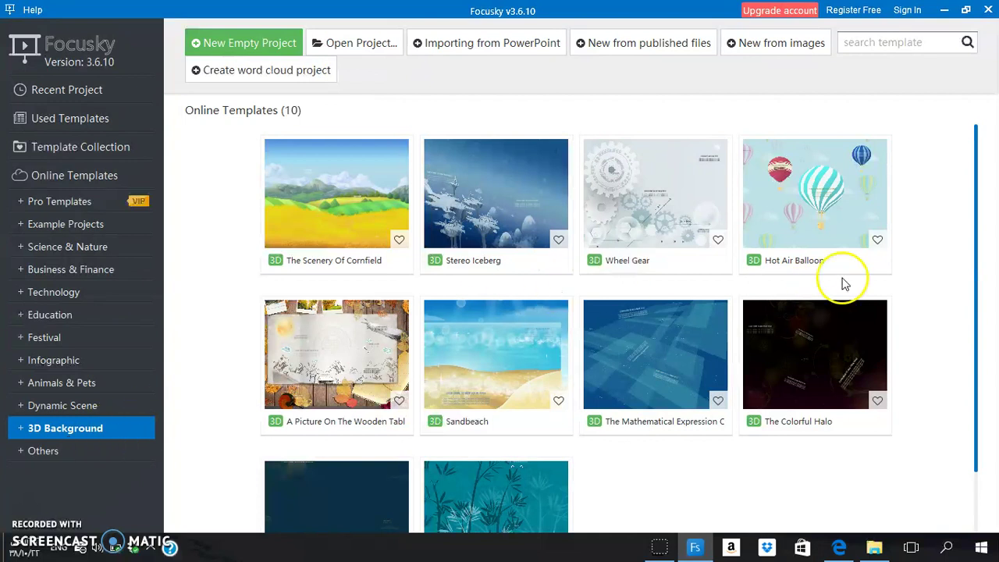
{"action": "left_click_drag", "start_coordinate": [975, 268], "coordinate": [975, 316]}
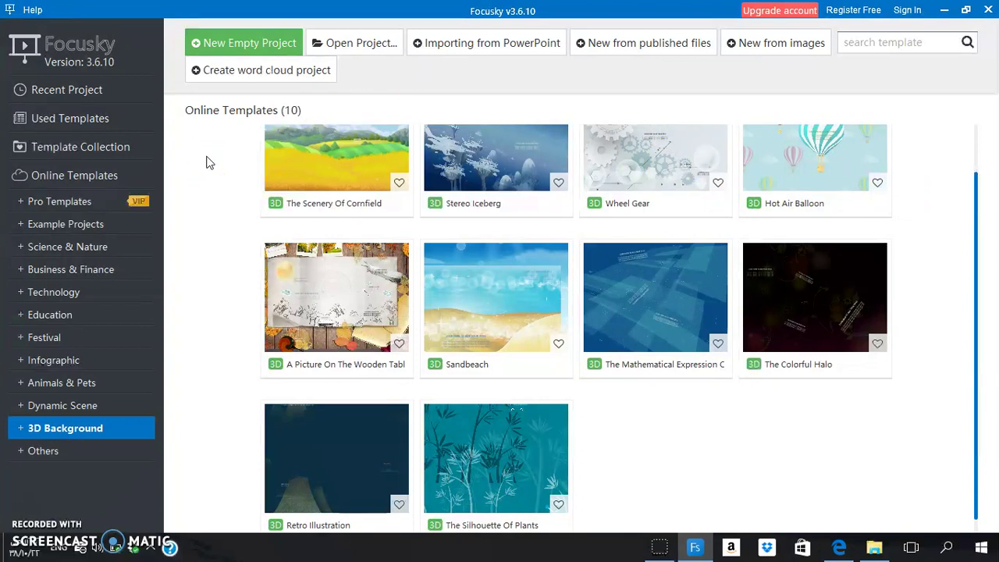
Review the list of previously used templates.
{"action": "left_click", "coordinate": [859, 43]}
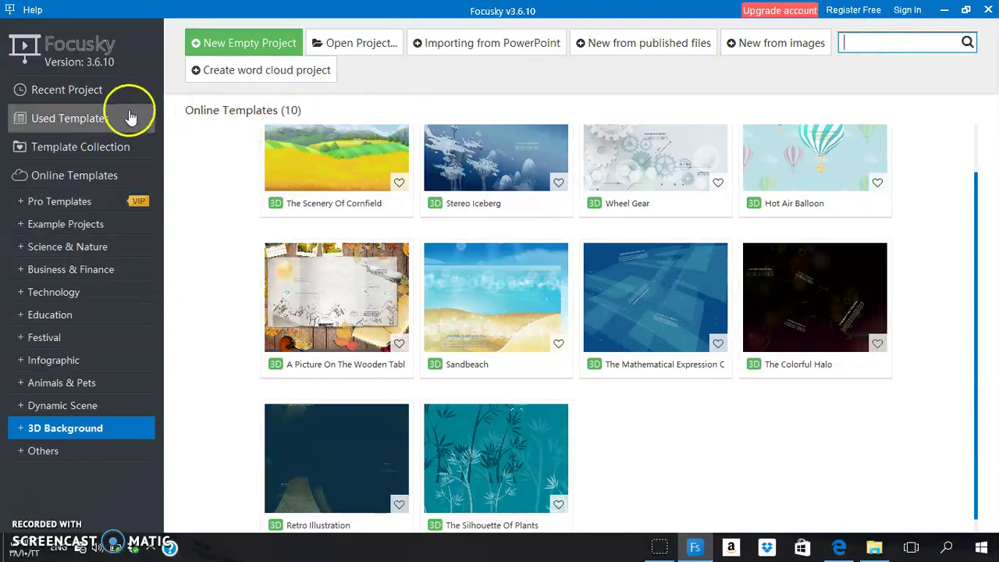
{"action": "left_click", "coordinate": [88, 128]}
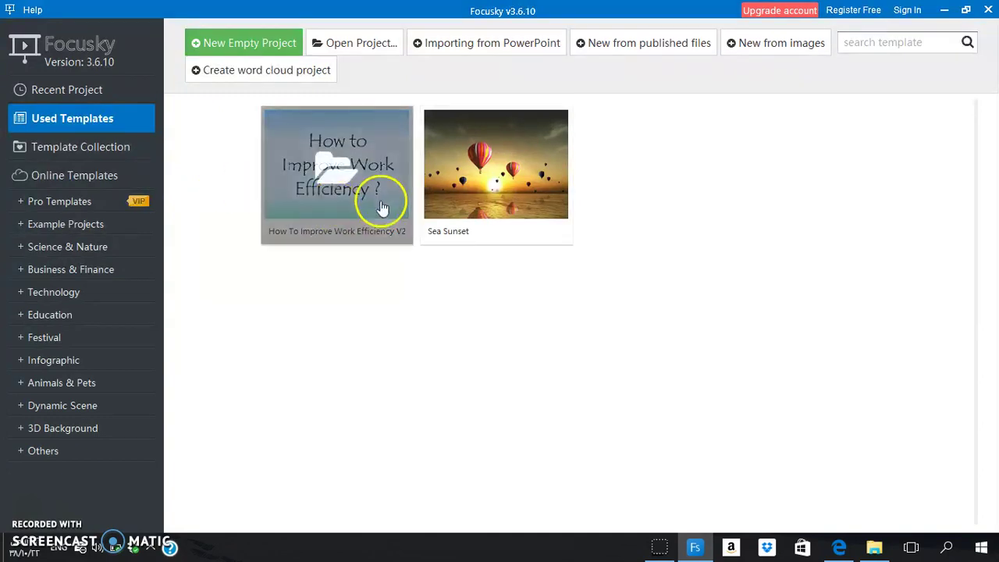
{"action": "mouse_move", "coordinate": [476, 190]}
{"action": "mouse_move", "coordinate": [364, 229]}
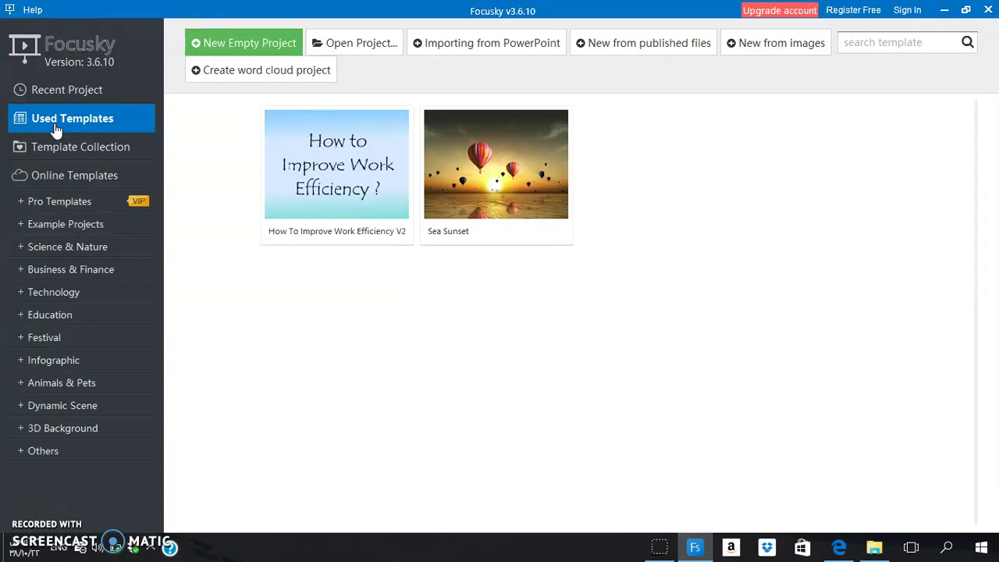
{"action": "left_click", "coordinate": [114, 133]}
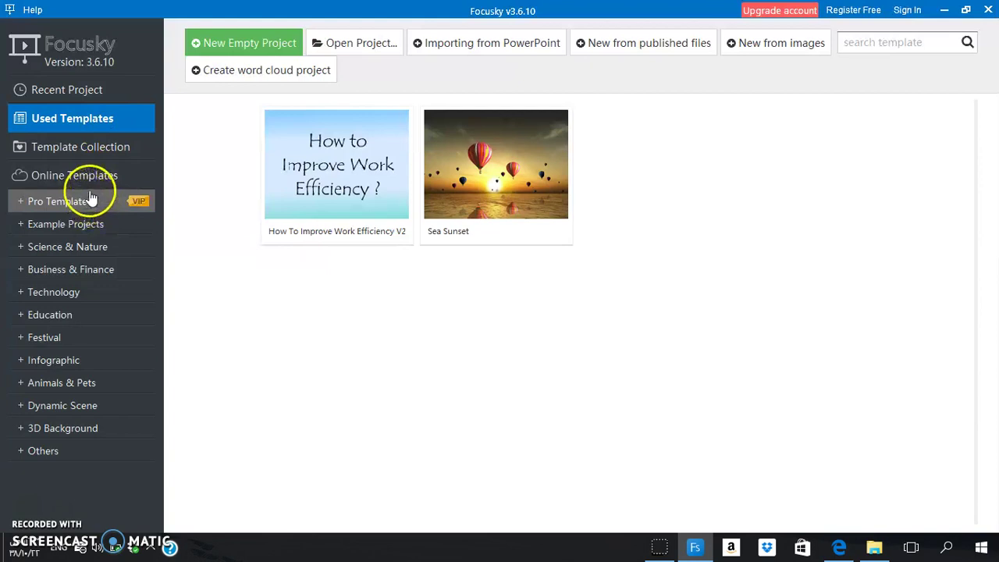
Check the recent projects and the template collection.
{"action": "left_click", "coordinate": [66, 91]}
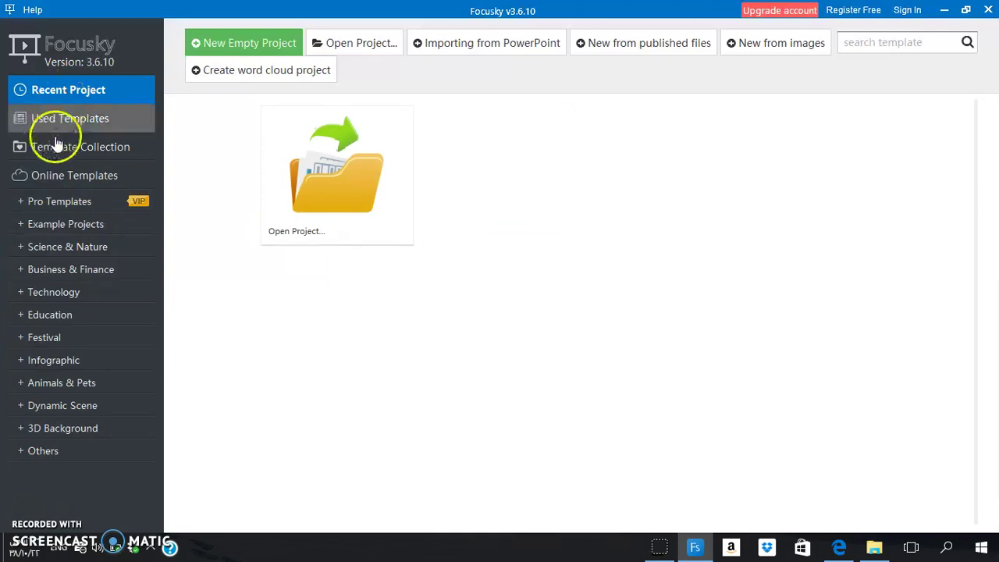
{"action": "left_click", "coordinate": [58, 175]}
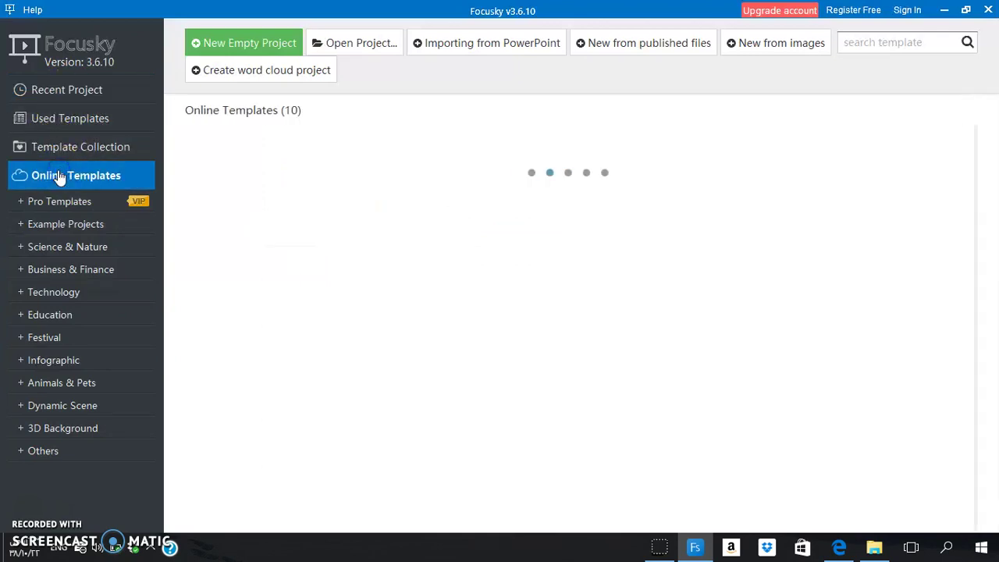
{"action": "left_click", "coordinate": [56, 153]}
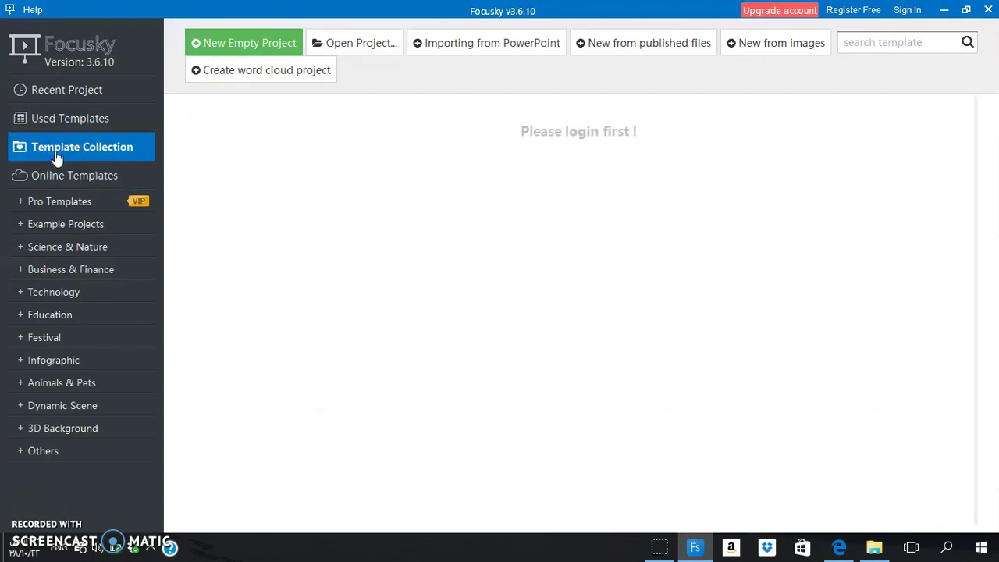
Try to collect the Business Report online template and sign in with the saved account credentials.
{"action": "left_click", "coordinate": [65, 183]}
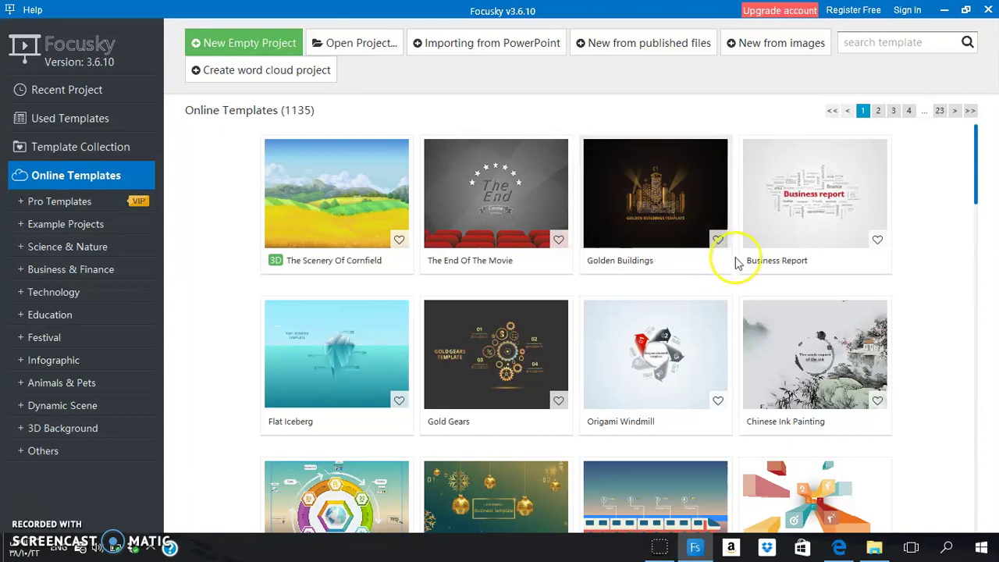
{"action": "left_click", "coordinate": [879, 241]}
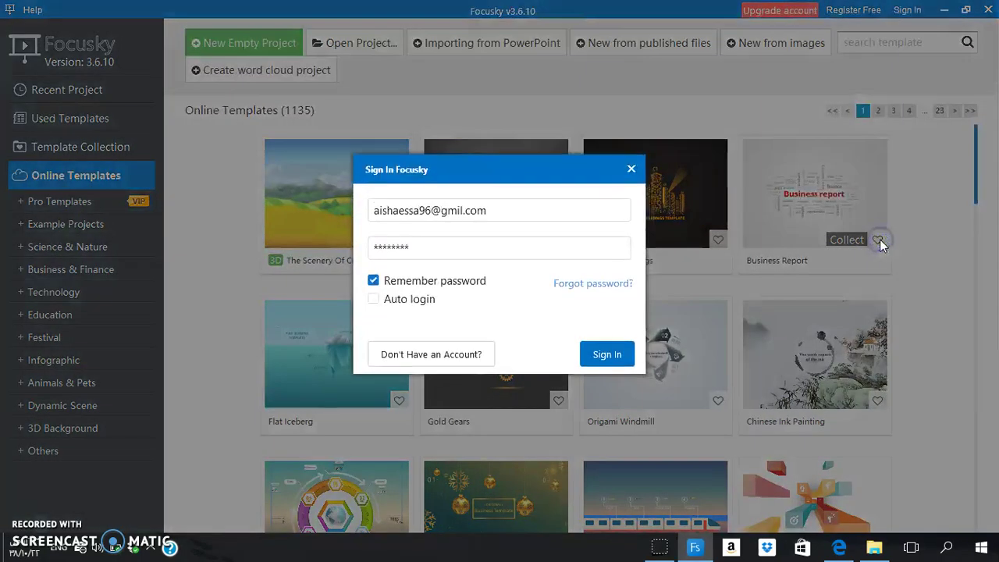
{"action": "left_click", "coordinate": [605, 353]}
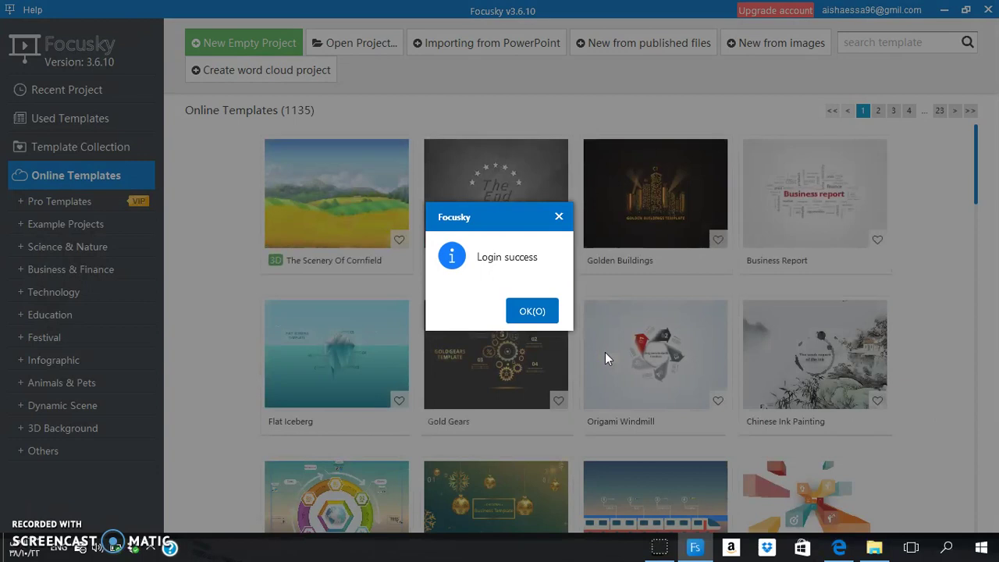
{"action": "left_click", "coordinate": [530, 315]}
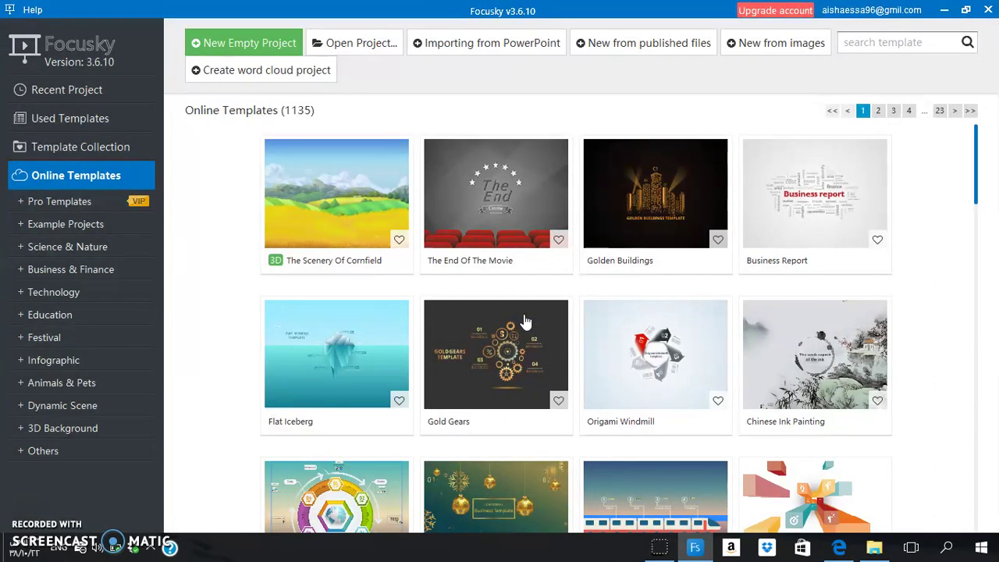
Add the Business Report and Christmas online templates to the template collection and display the collection.
{"action": "left_click", "coordinate": [879, 241]}
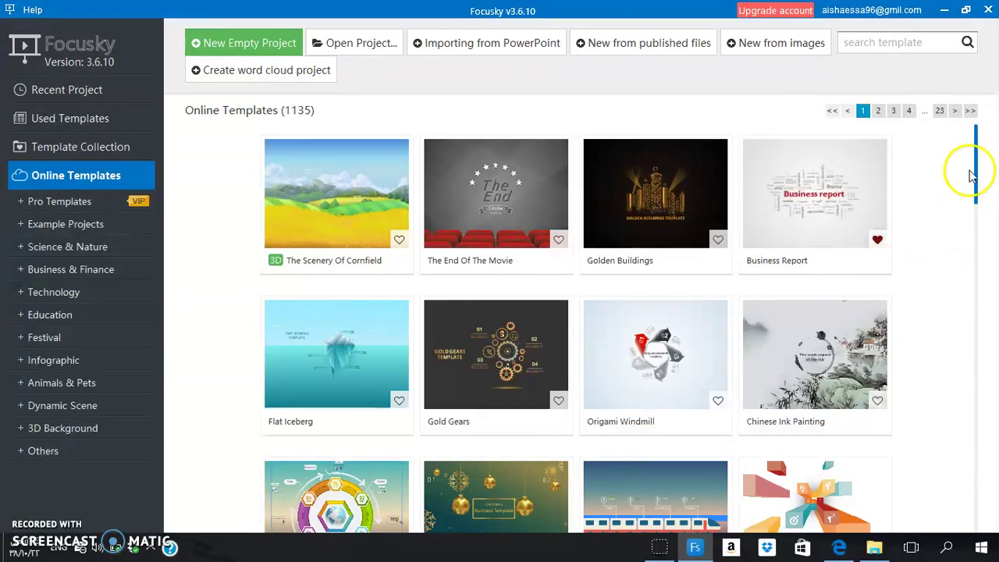
{"action": "left_click_drag", "start_coordinate": [979, 172], "coordinate": [979, 203]}
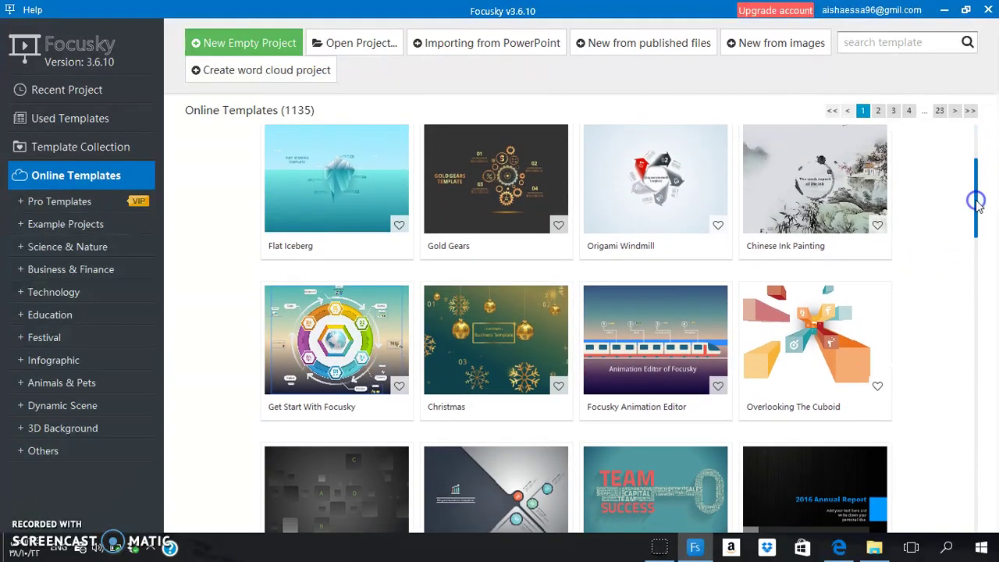
{"action": "left_click", "coordinate": [559, 388]}
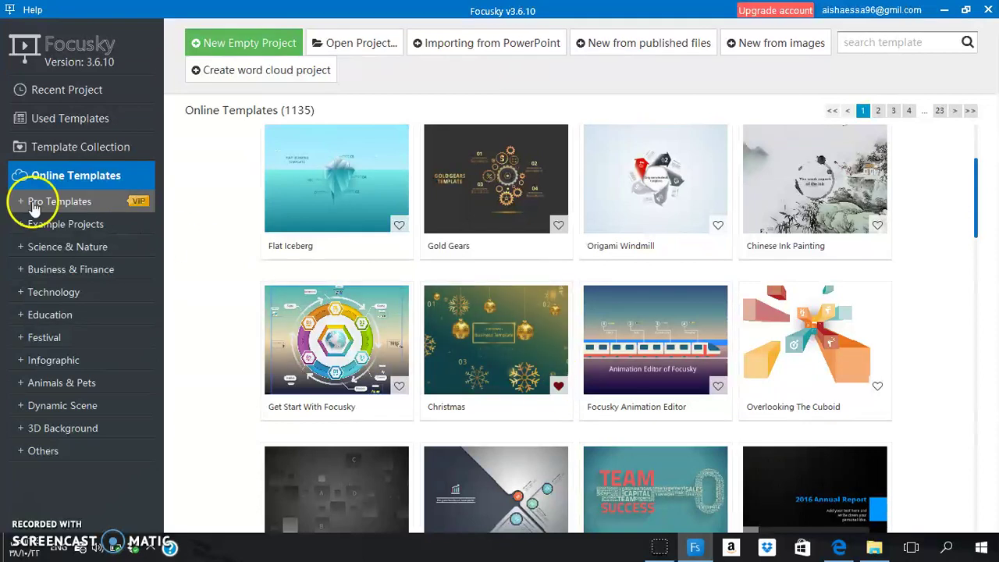
{"action": "left_click", "coordinate": [43, 149]}
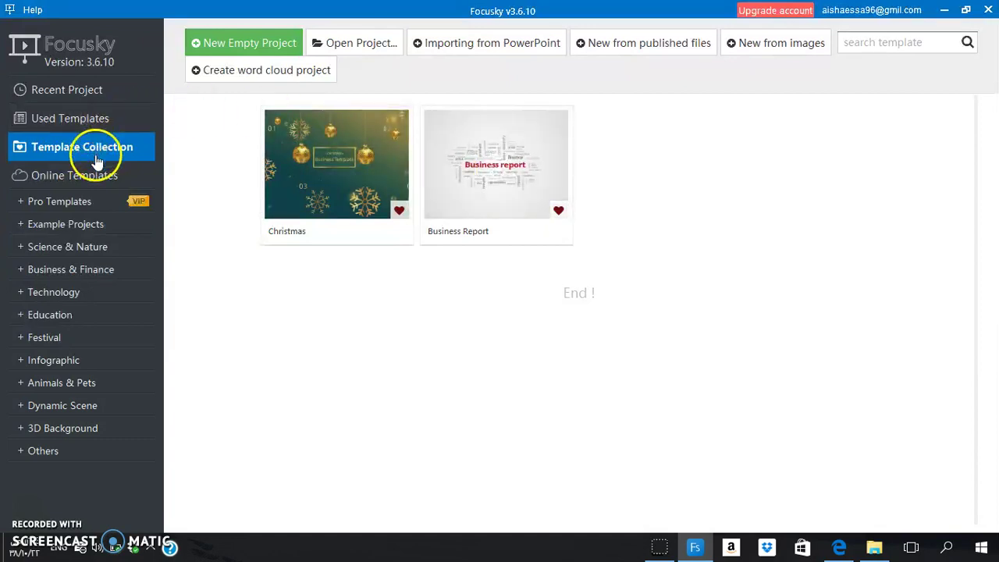
Return to the online templates and check the file selection dialogs for opening a project and for creating one from images.
{"action": "left_click", "coordinate": [88, 179]}
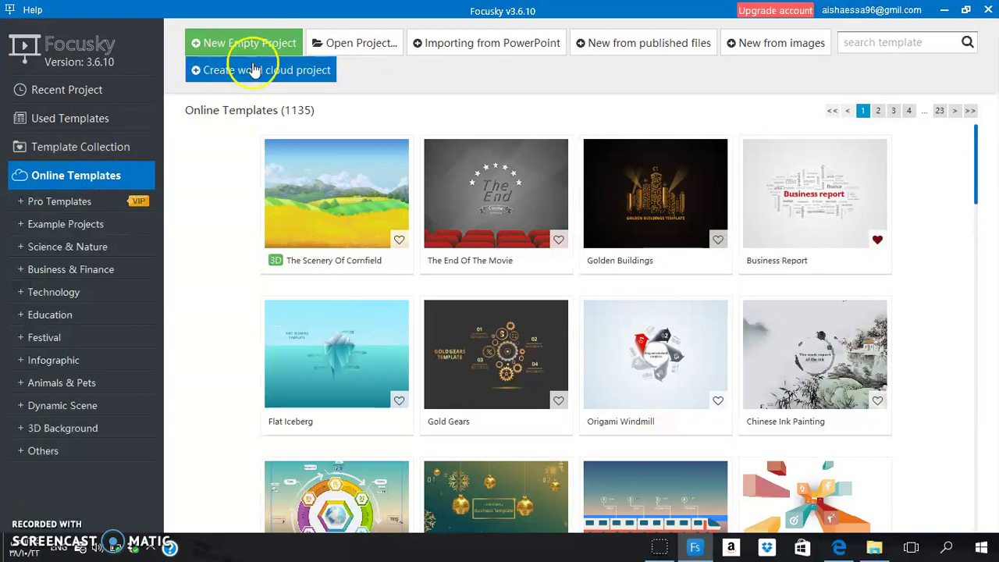
{"action": "left_click", "coordinate": [358, 48]}
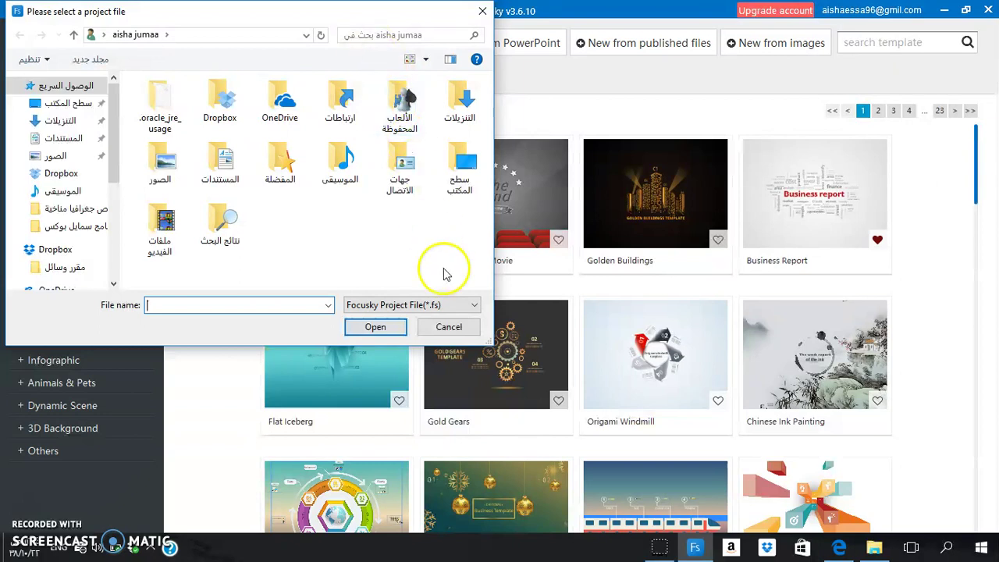
{"action": "left_click", "coordinate": [442, 334]}
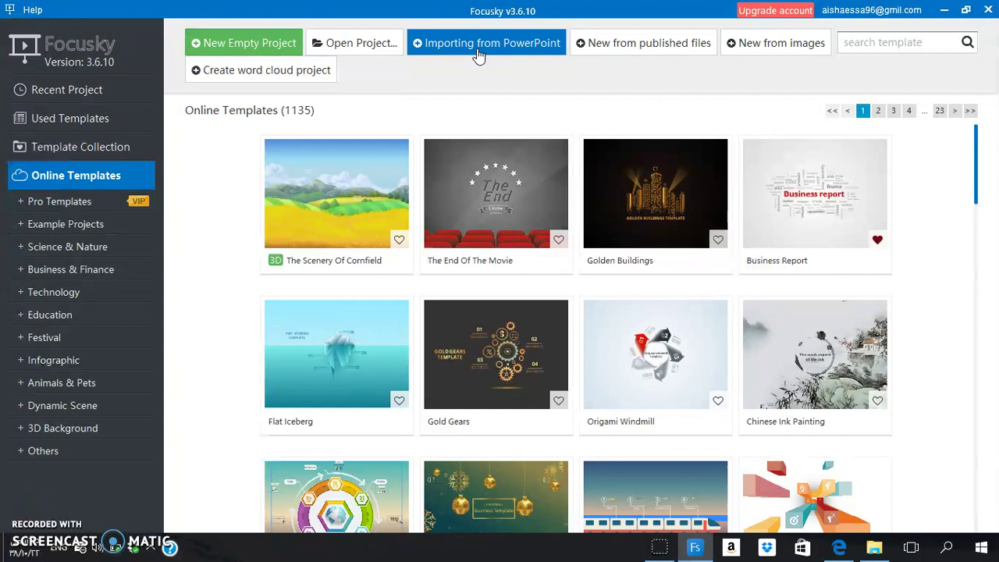
{"action": "left_click", "coordinate": [759, 50]}
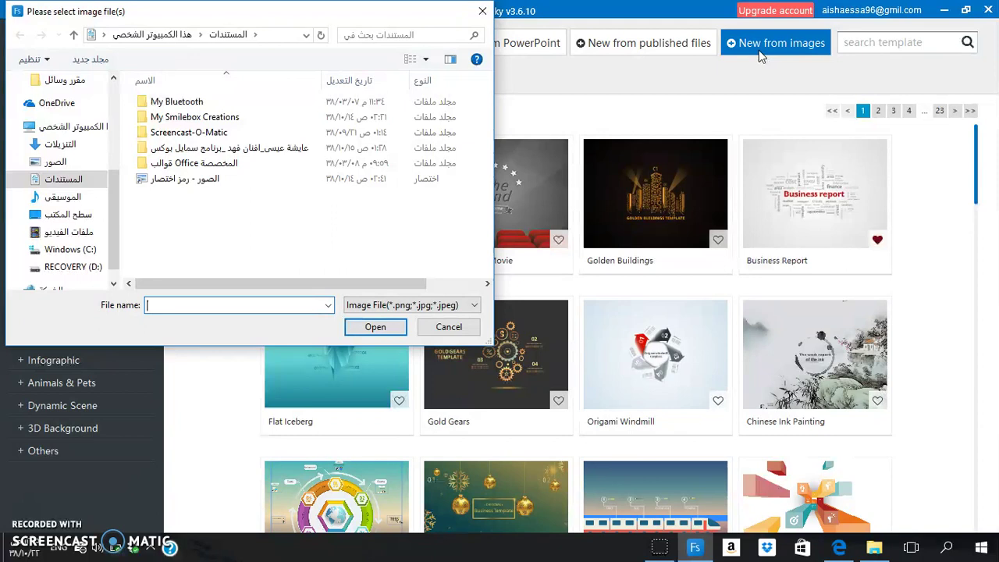
{"action": "left_click", "coordinate": [463, 334]}
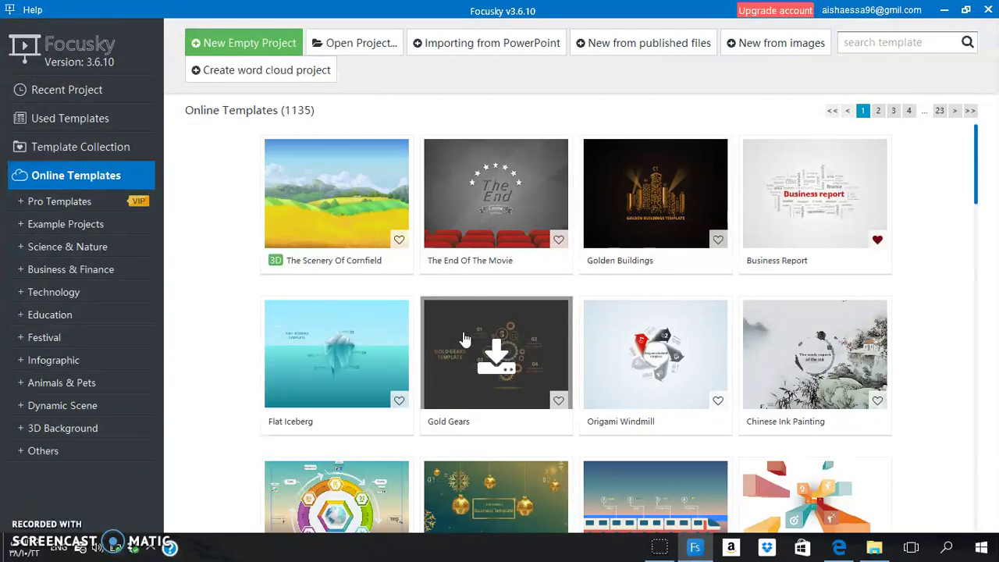
Preview the template background colours offered for a new word cloud project without creating it.
{"action": "left_click", "coordinate": [305, 71]}
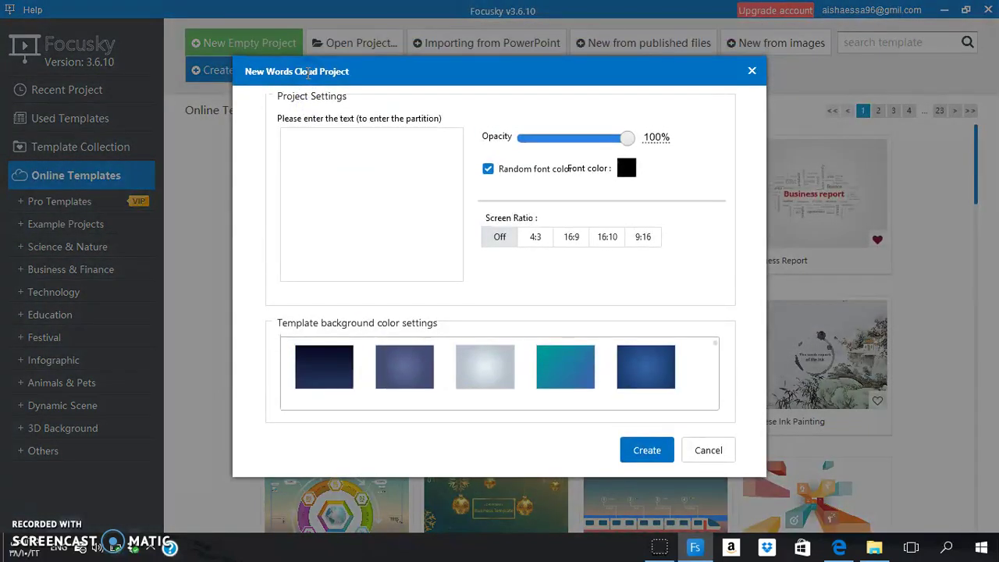
{"action": "left_click", "coordinate": [487, 365]}
{"action": "left_click", "coordinate": [557, 373]}
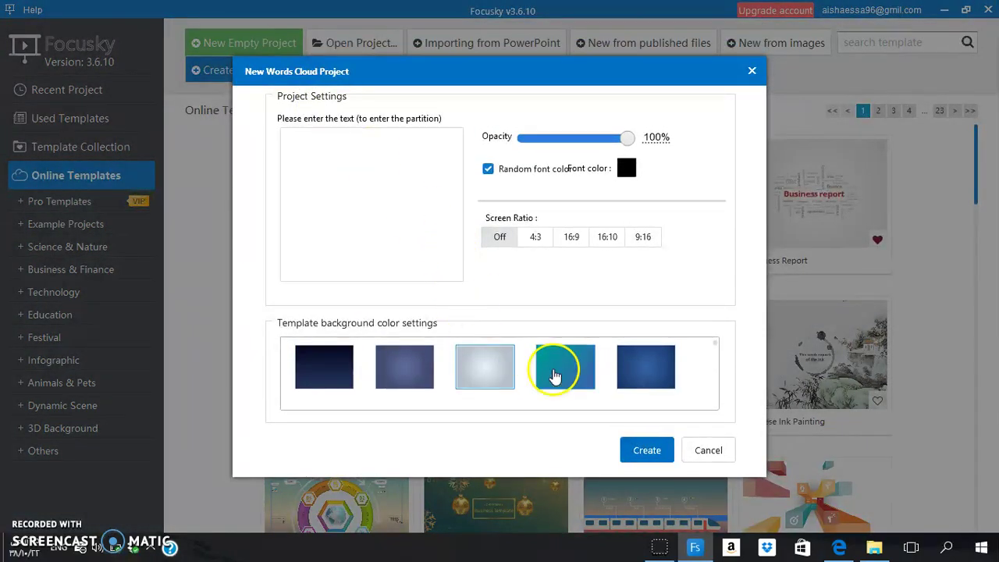
{"action": "left_click", "coordinate": [624, 374]}
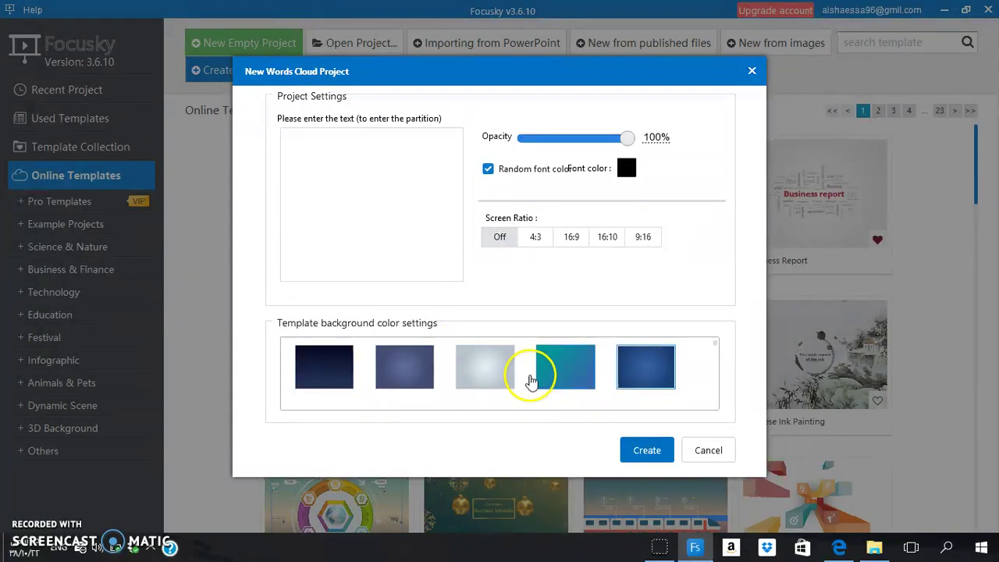
{"action": "left_click", "coordinate": [403, 388]}
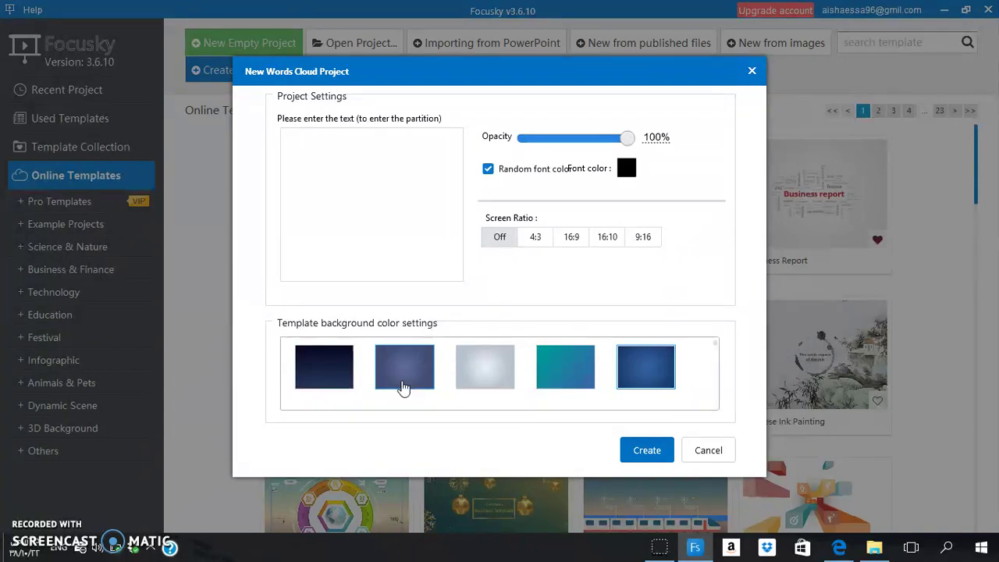
{"action": "left_click", "coordinate": [705, 450]}
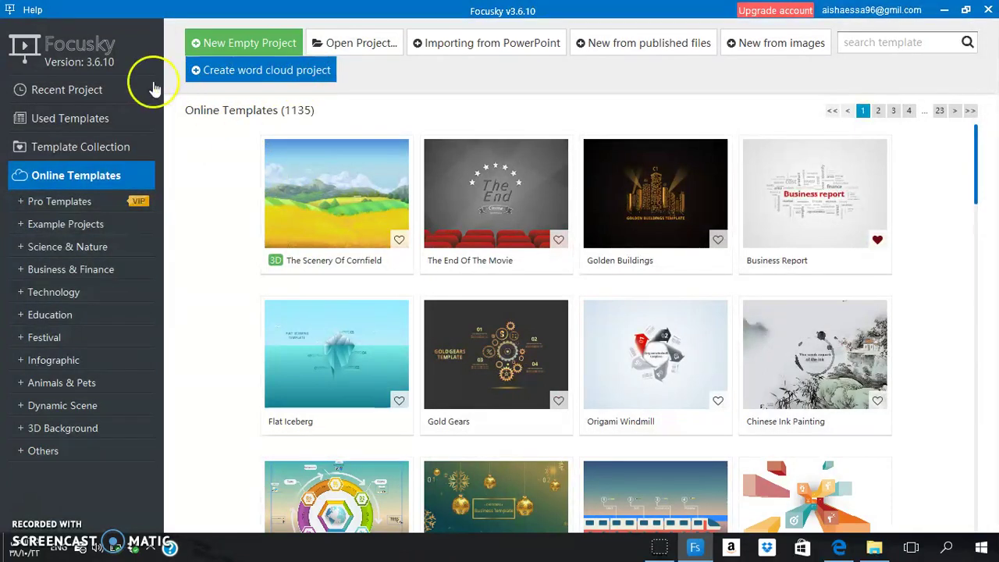
Show the recent projects and check the layouts and settings offered for a new blank project.
{"action": "left_click", "coordinate": [99, 89]}
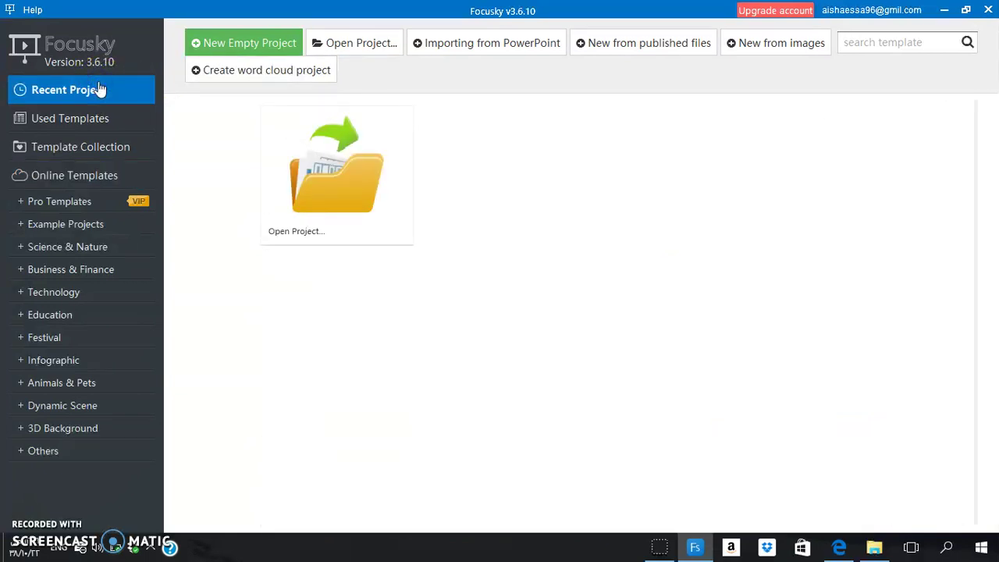
{"action": "left_click", "coordinate": [100, 125]}
{"action": "left_click", "coordinate": [230, 44]}
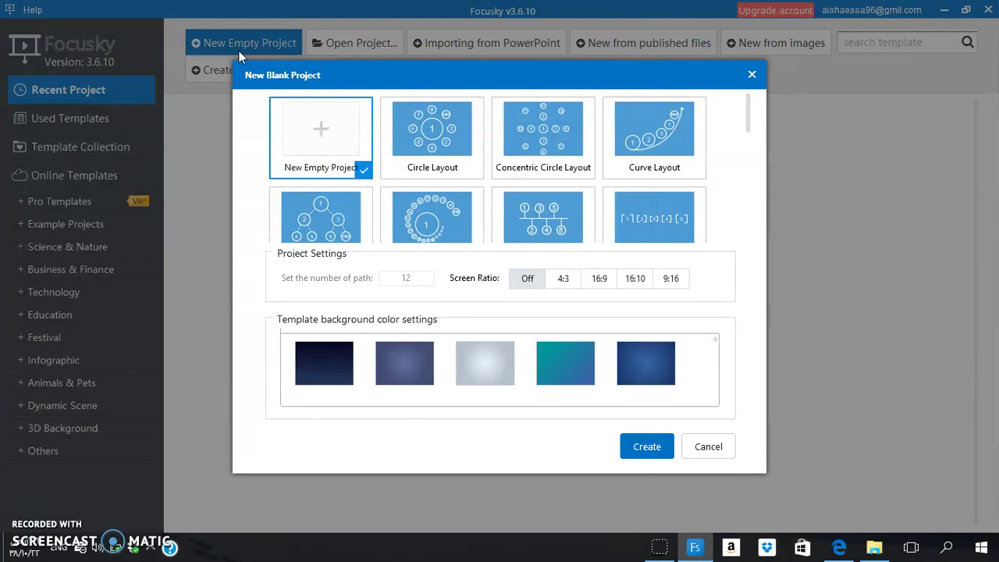
{"action": "left_click", "coordinate": [754, 81]}
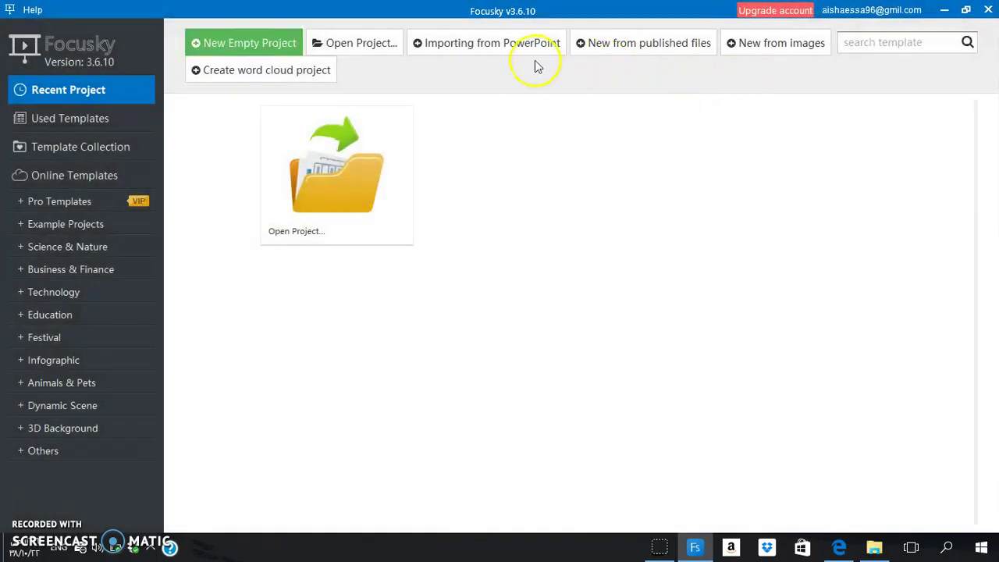
Start a new blank project with the layout of numbered brackets in a row and the teal-to-blue gradient background.
{"action": "left_click", "coordinate": [262, 46]}
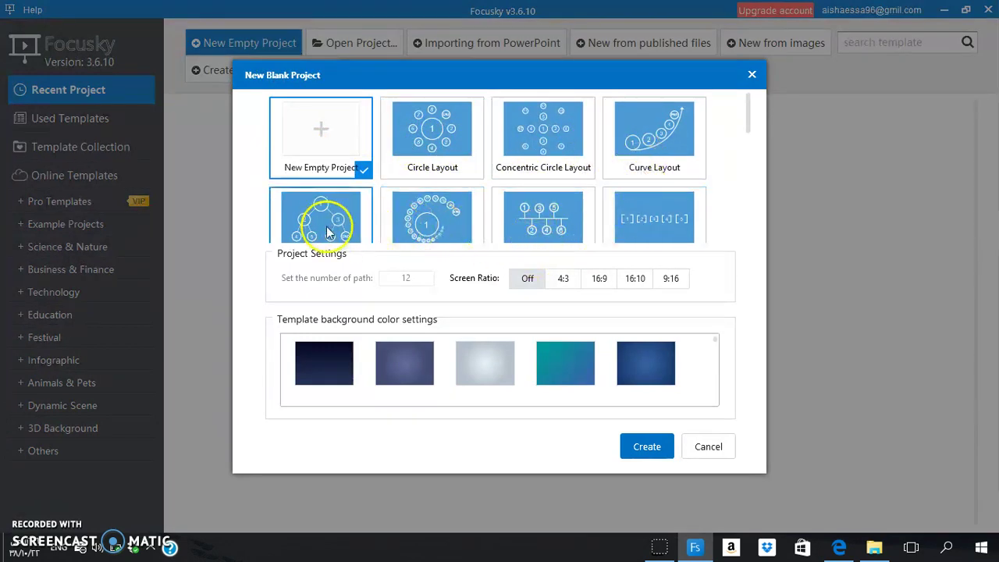
{"action": "left_click", "coordinate": [409, 380]}
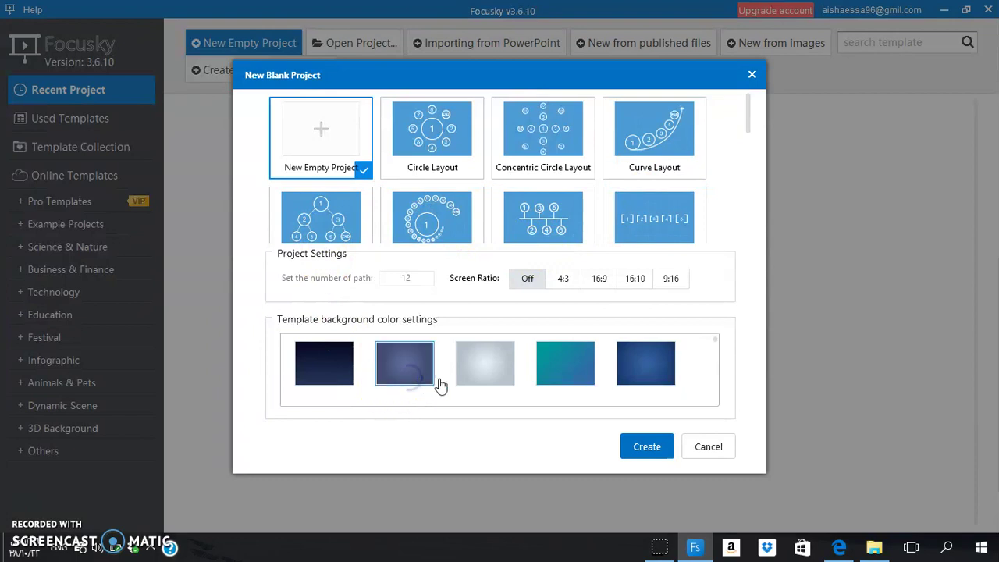
{"action": "left_click", "coordinate": [576, 379]}
{"action": "left_click", "coordinate": [634, 384]}
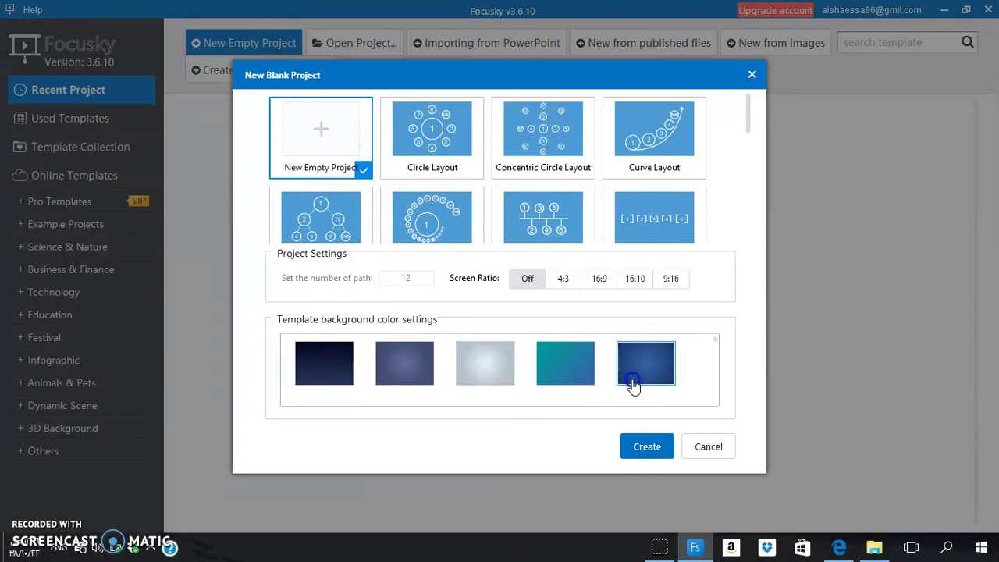
{"action": "left_click", "coordinate": [402, 375]}
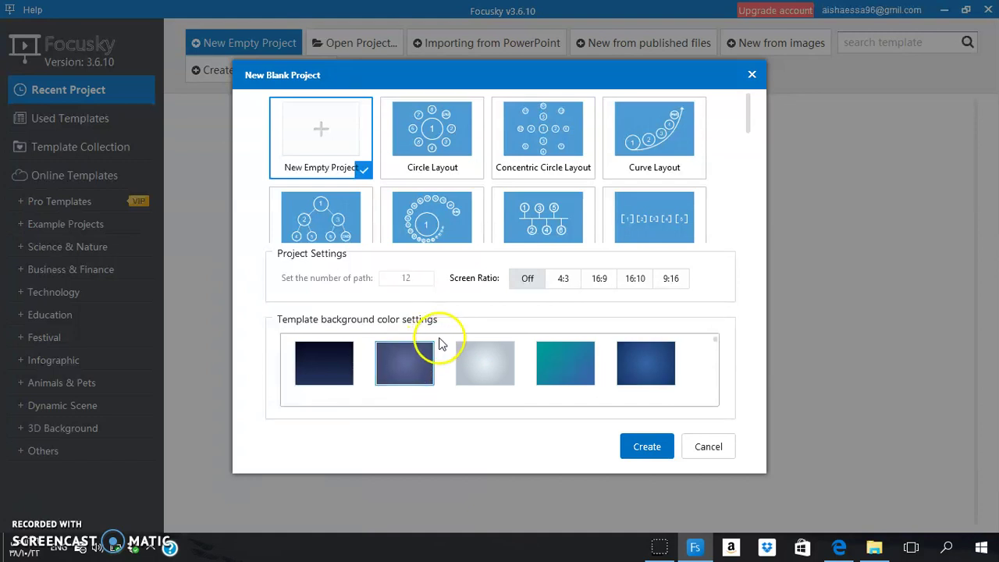
{"action": "left_click", "coordinate": [651, 232]}
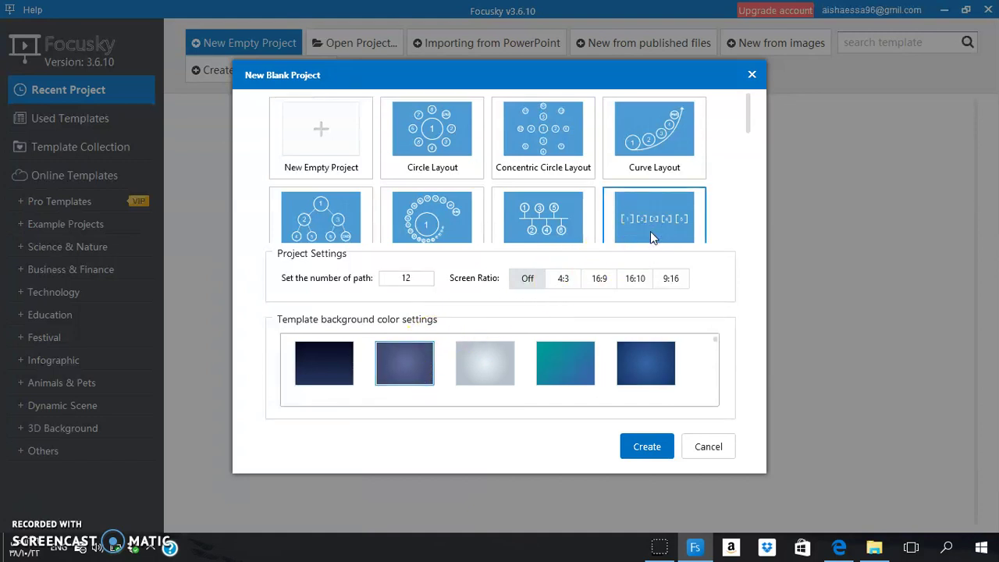
{"action": "left_click", "coordinate": [576, 369]}
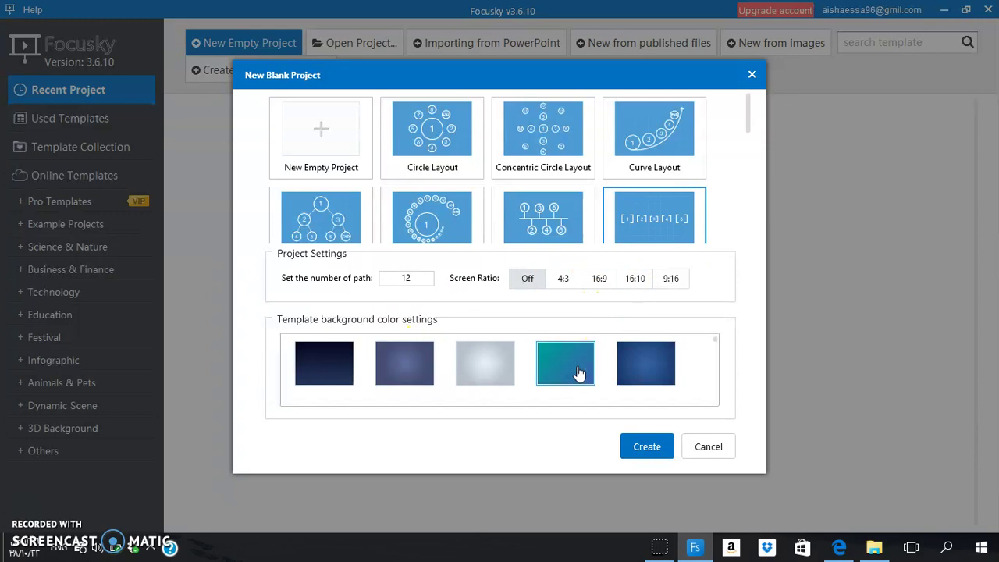
Set the screen ratio to 4:3 and create the project.
{"action": "left_click", "coordinate": [574, 284]}
{"action": "left_click", "coordinate": [595, 287]}
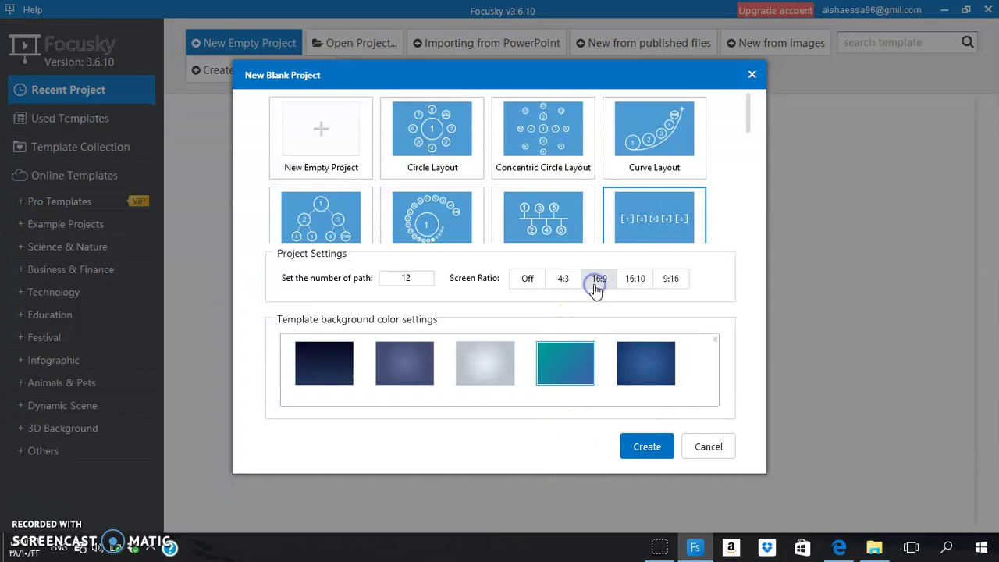
{"action": "left_click", "coordinate": [560, 287]}
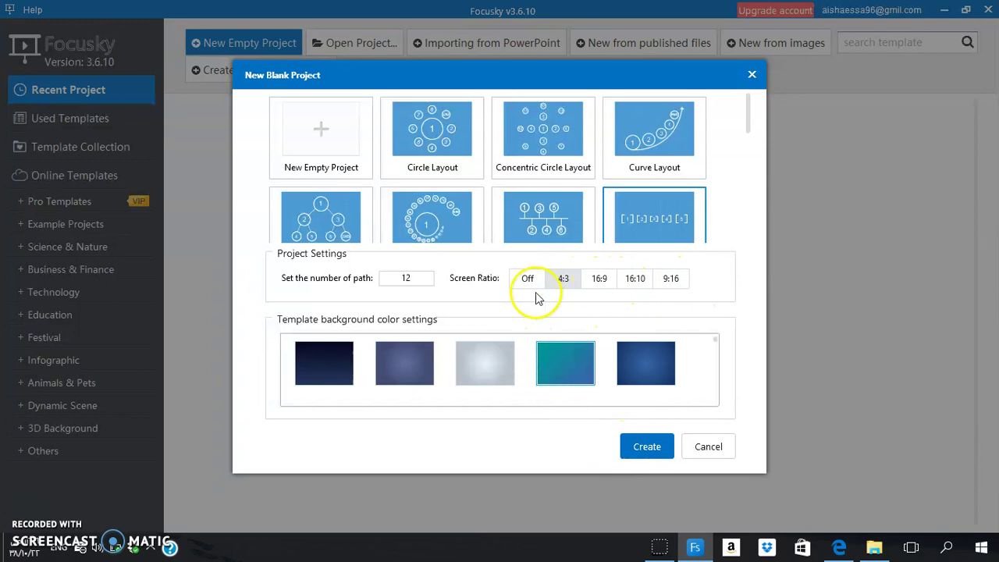
{"action": "left_click", "coordinate": [655, 457]}
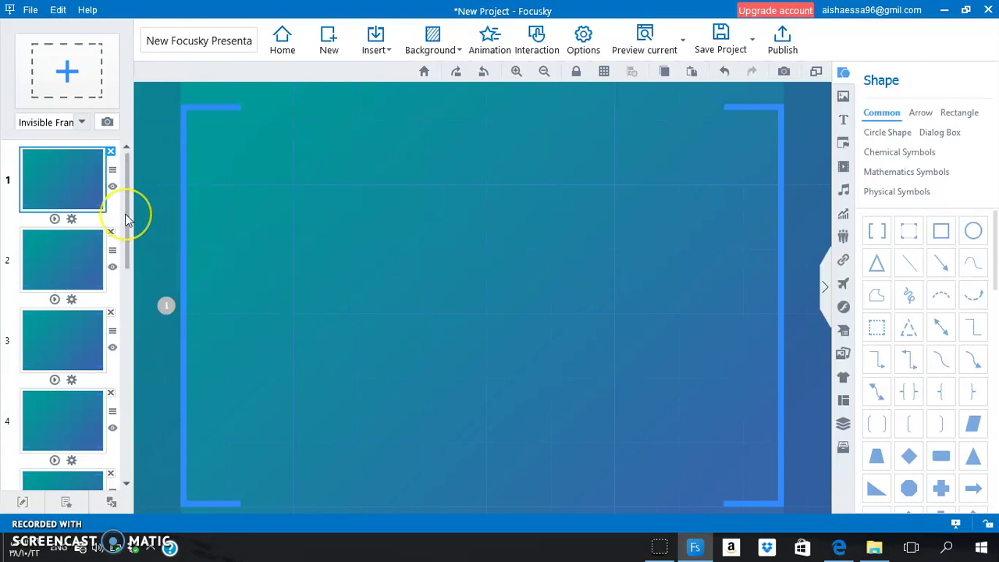
Delete the last five frames, 12 down to 8, from the presentation path.
{"action": "mouse_move", "coordinate": [127, 219]}
{"action": "left_mouse_down"}
{"action": "mouse_move", "coordinate": [125, 455]}
{"action": "mouse_move", "coordinate": [127, 205]}
{"action": "left_mouse_up"}
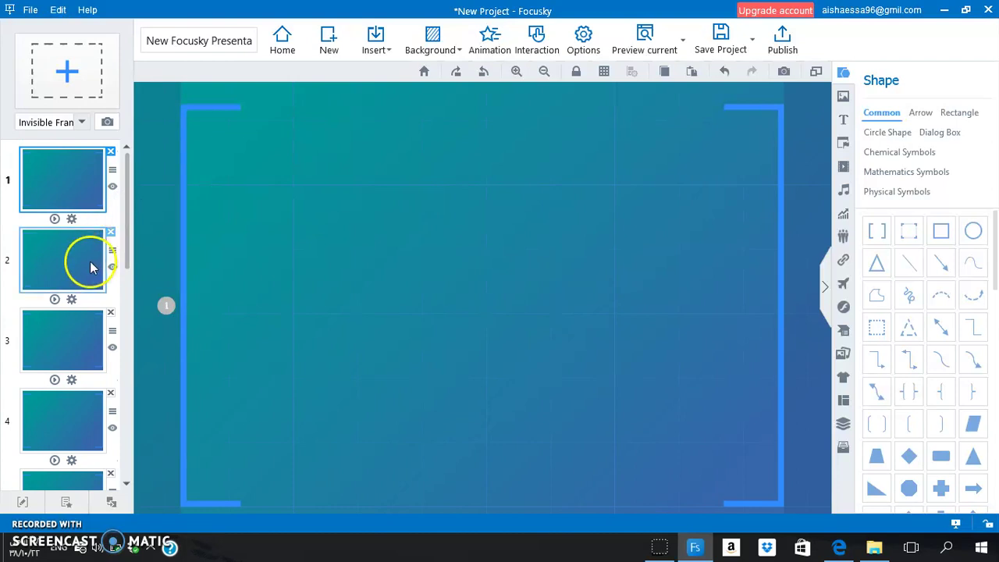
{"action": "left_click_drag", "start_coordinate": [129, 237], "coordinate": [114, 475]}
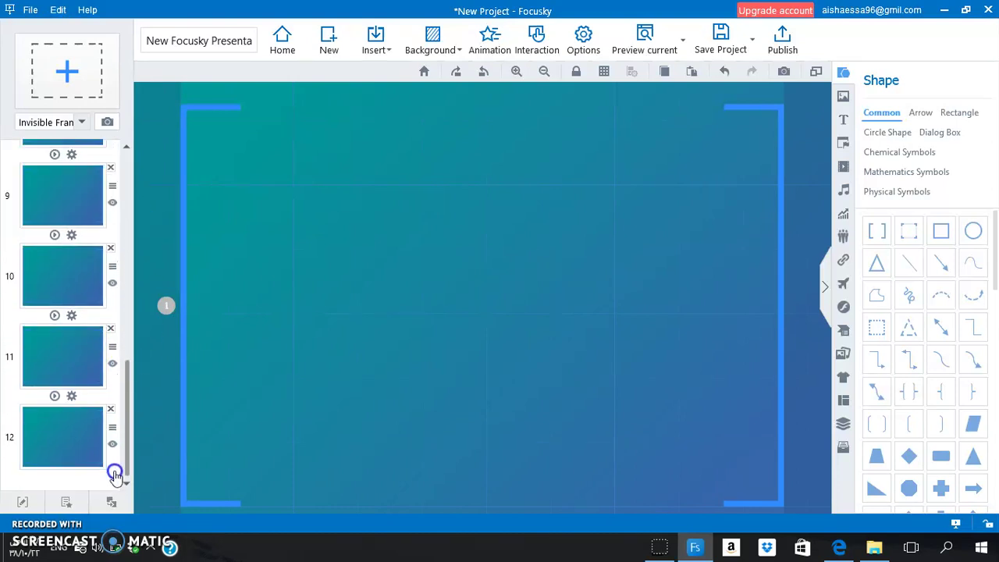
{"action": "left_click", "coordinate": [111, 411]}
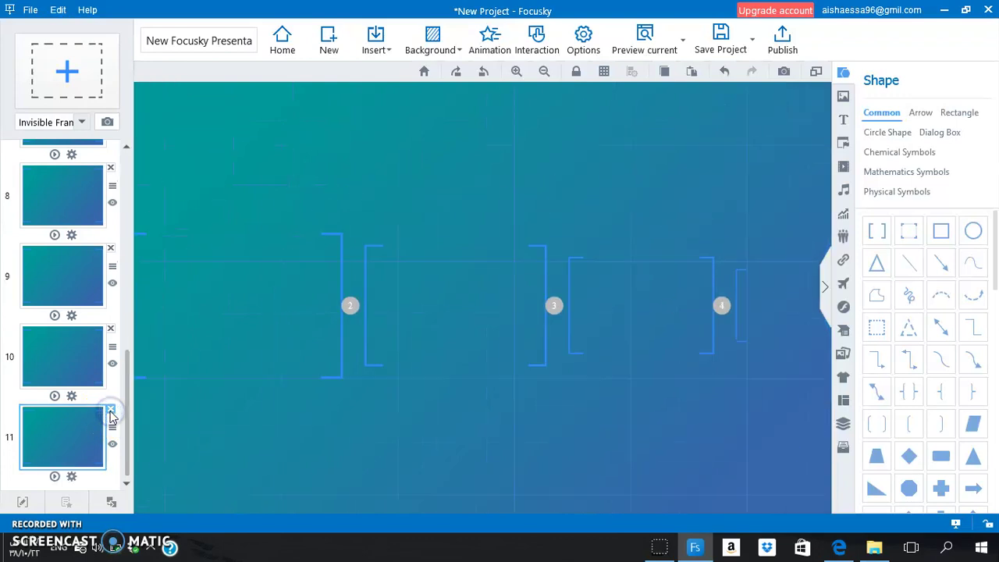
{"action": "left_click", "coordinate": [111, 410]}
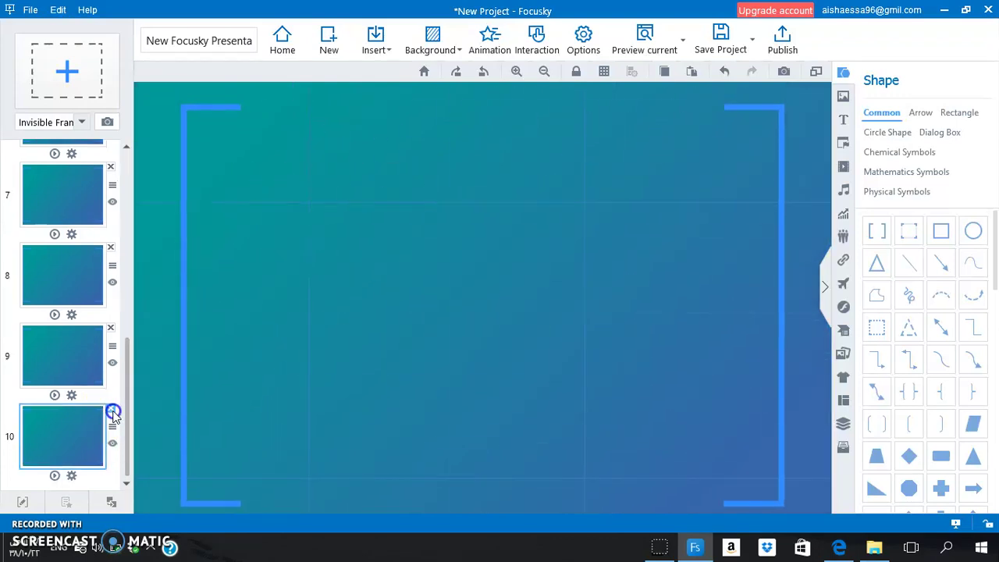
{"action": "left_click", "coordinate": [111, 410]}
{"action": "left_click", "coordinate": [111, 410]}
{"action": "left_click", "coordinate": [111, 410]}
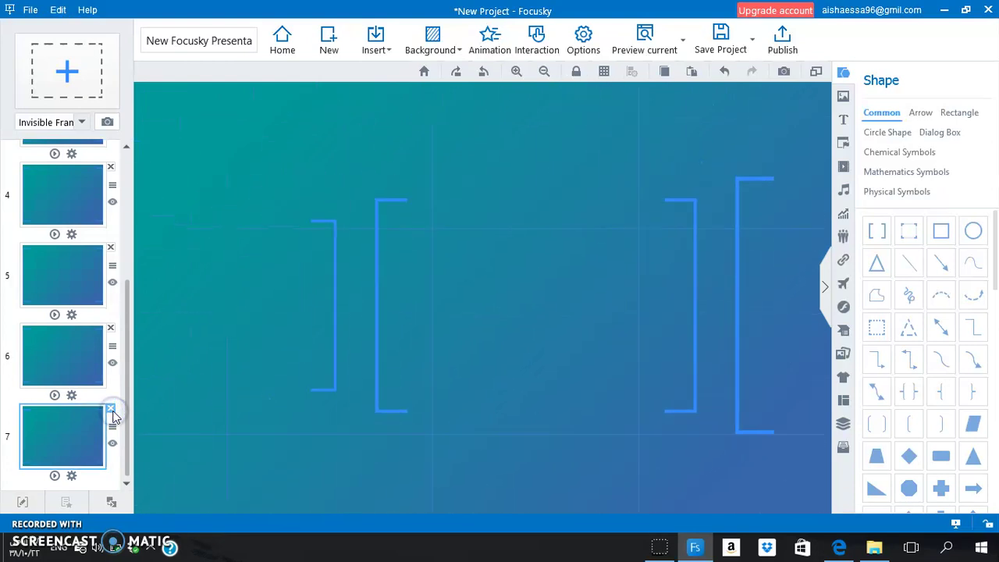
{"action": "left_click_drag", "start_coordinate": [128, 420], "coordinate": [116, 469]}
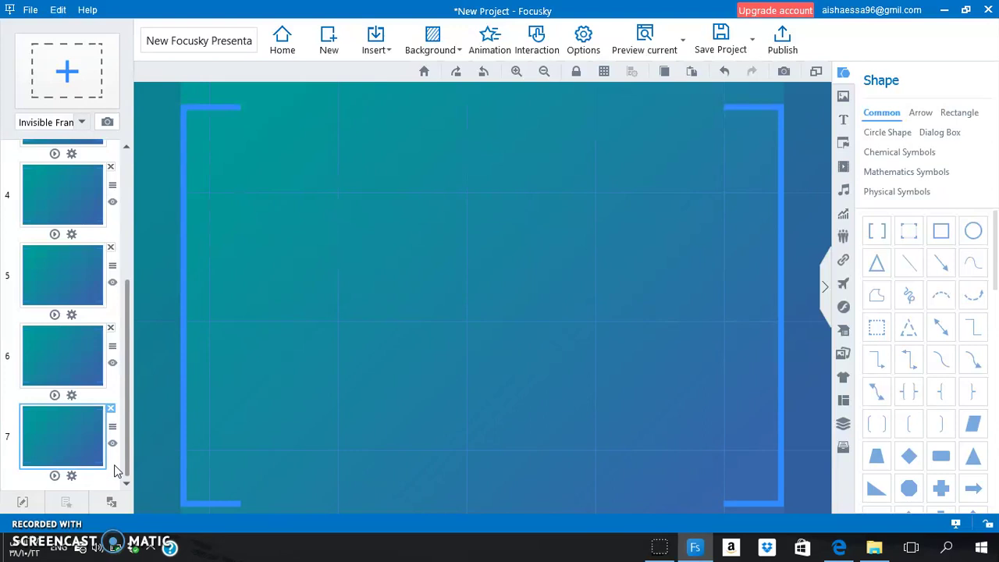
{"action": "left_click", "coordinate": [130, 435]}
{"action": "left_click", "coordinate": [323, 258]}
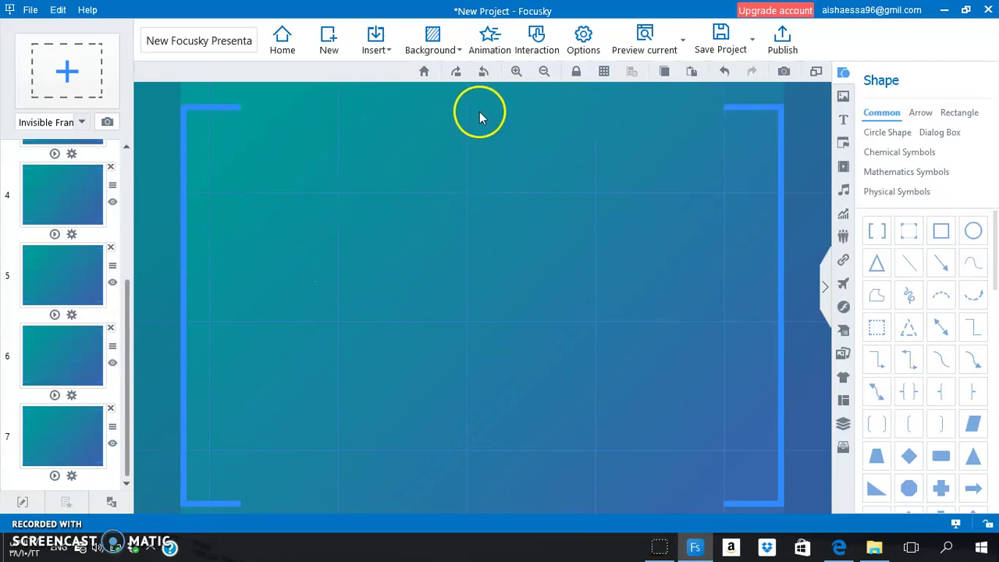
Browse the image background presets and apply the hot-air balloon picture from the Others category as the presentation background.
{"action": "left_click", "coordinate": [456, 57]}
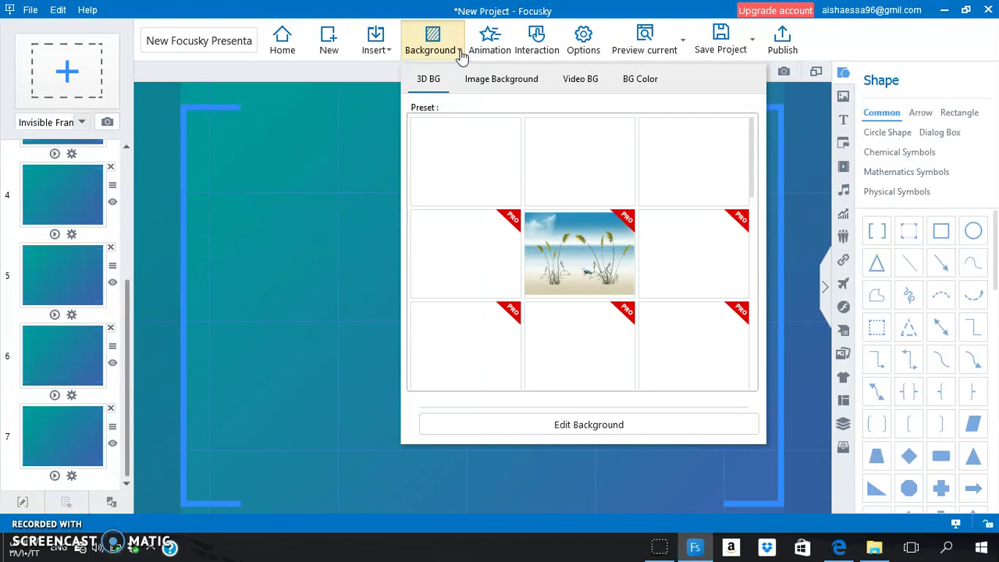
{"action": "left_click", "coordinate": [509, 78]}
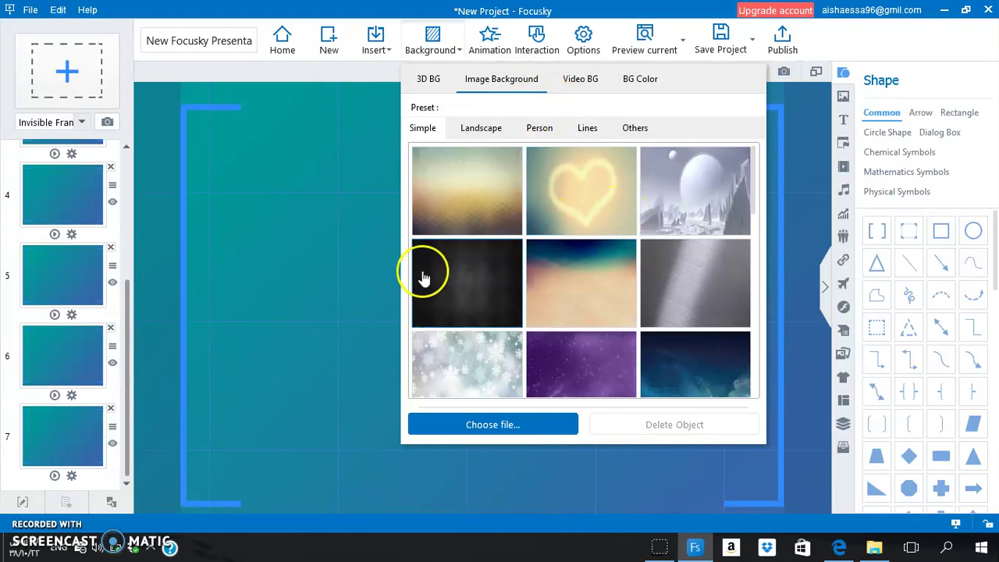
{"action": "left_click", "coordinate": [509, 128]}
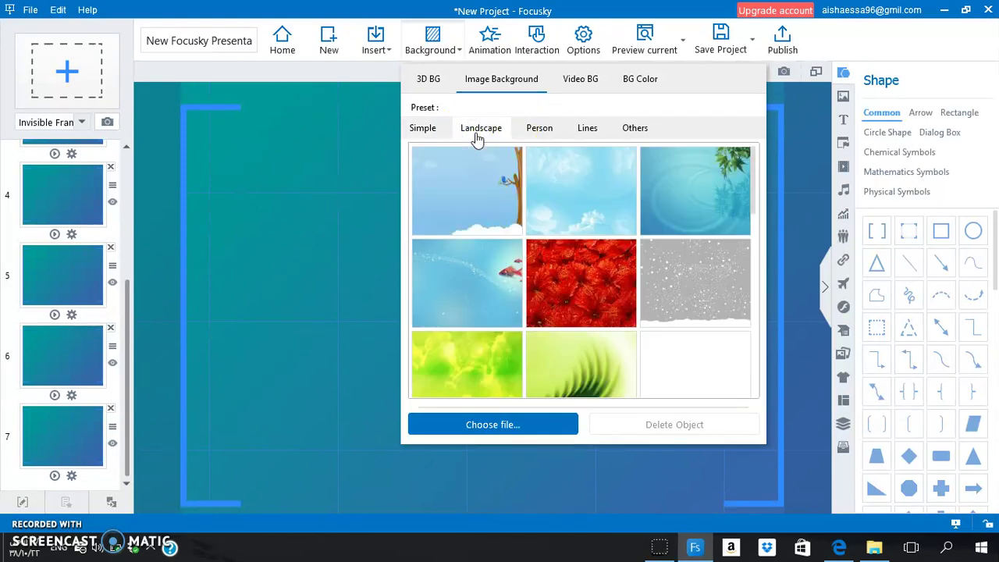
{"action": "left_click", "coordinate": [529, 133]}
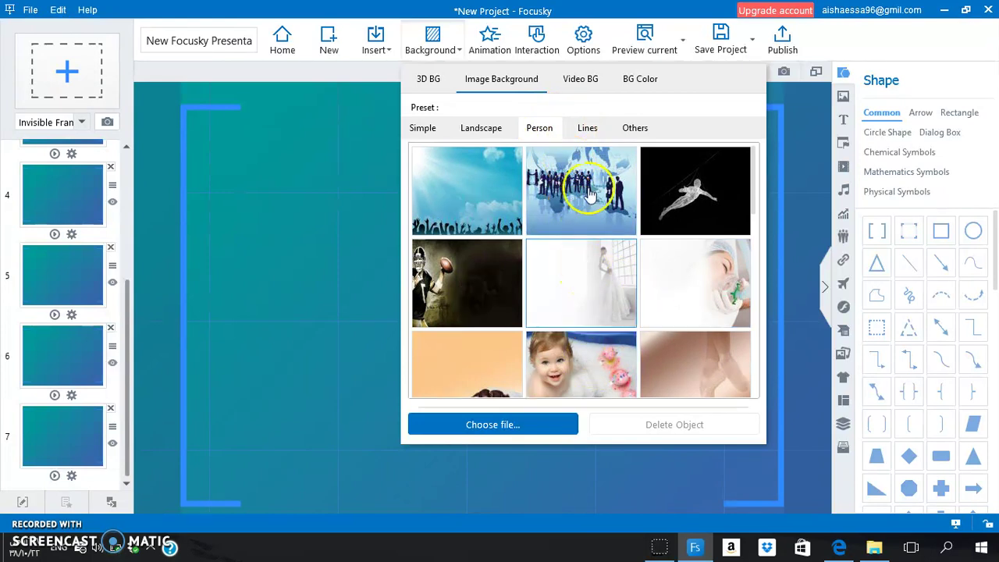
{"action": "left_click", "coordinate": [590, 130]}
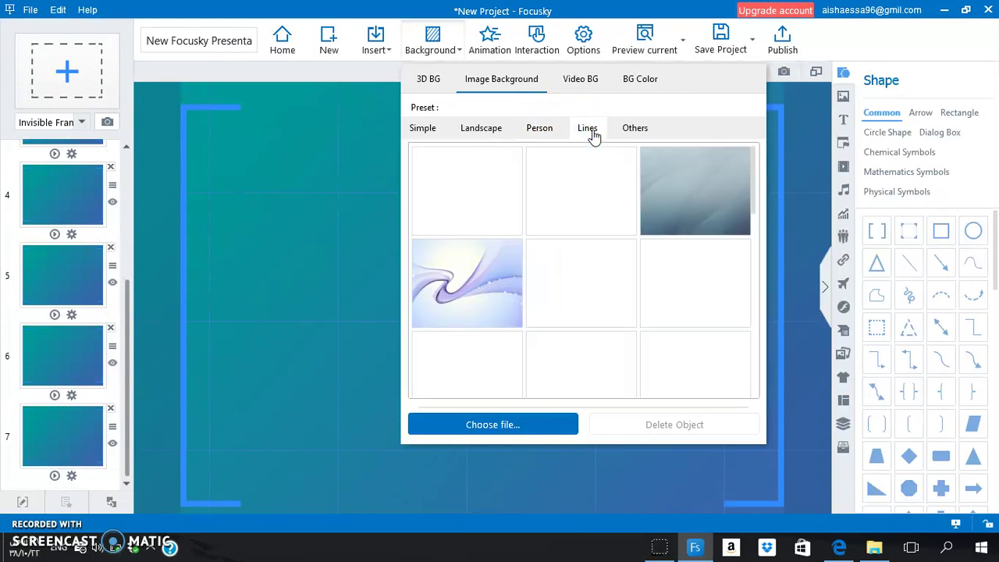
{"action": "left_click", "coordinate": [600, 134]}
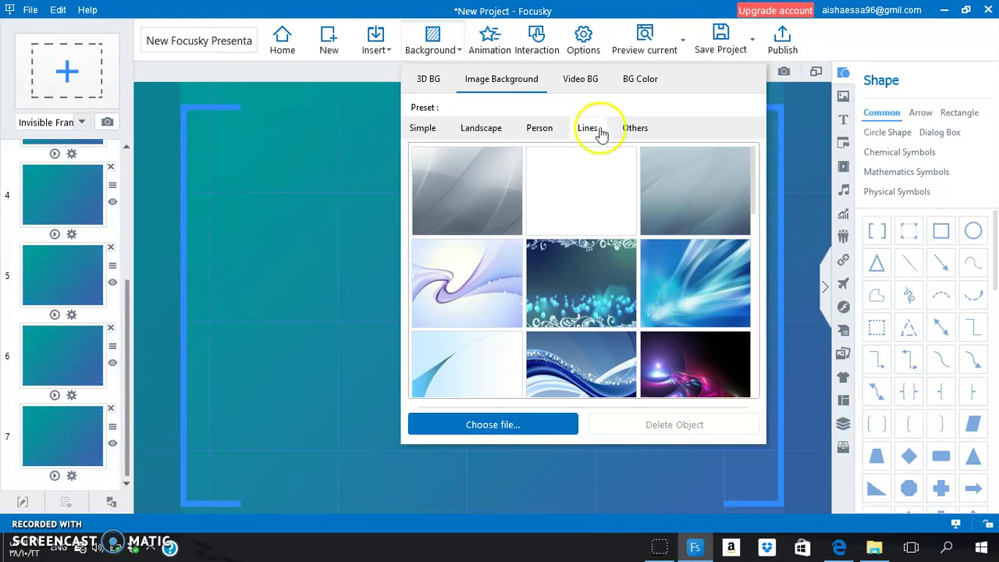
{"action": "left_click", "coordinate": [626, 133]}
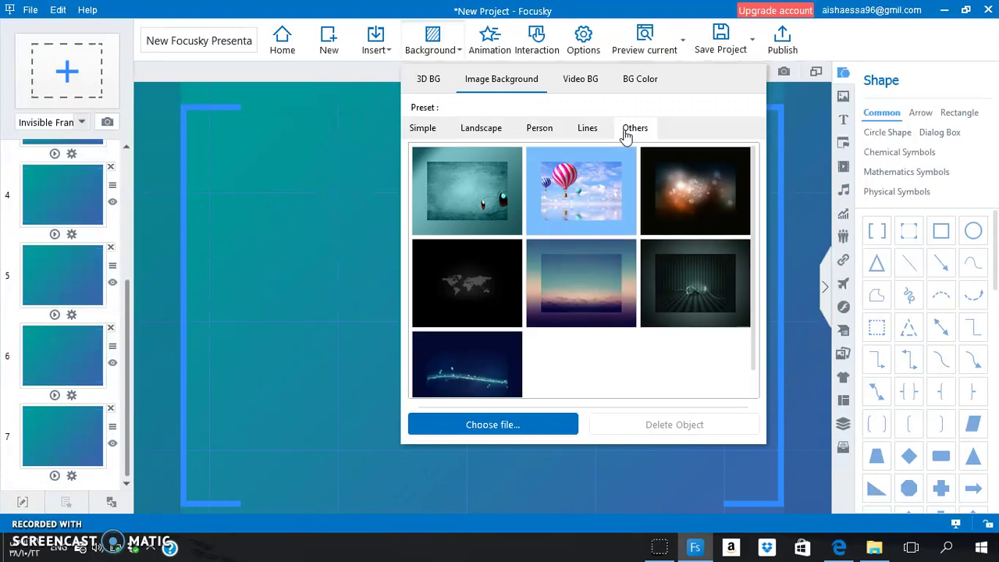
{"action": "left_click", "coordinate": [582, 218]}
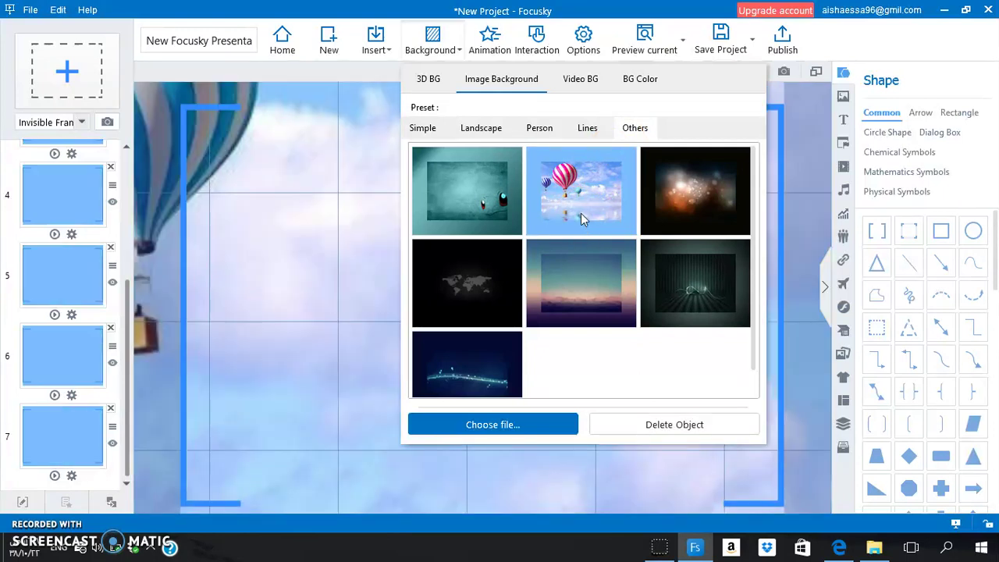
{"action": "left_click", "coordinate": [389, 353]}
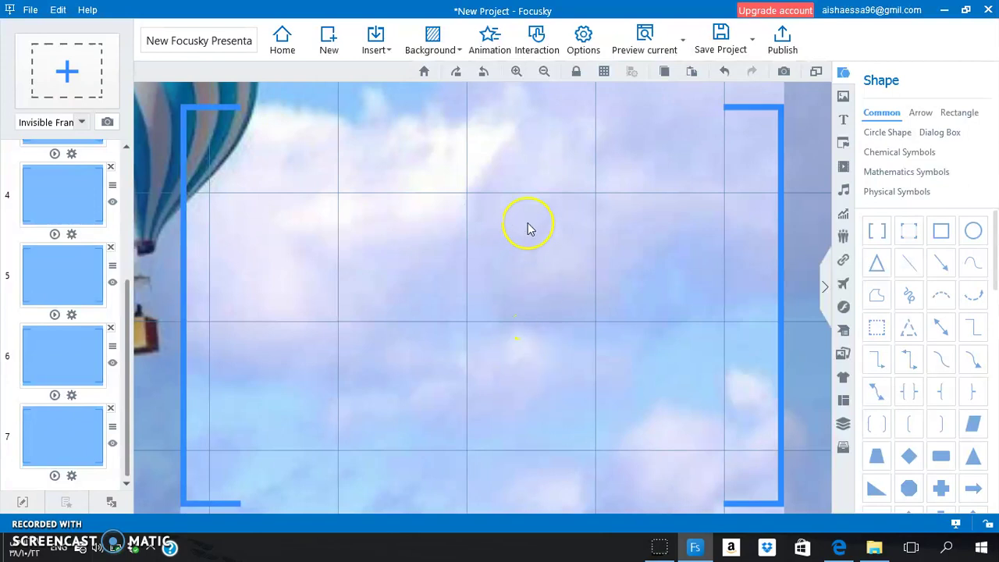
Enter the animation editor and go through its five-part introductory guide to the end.
{"action": "left_click", "coordinate": [489, 53]}
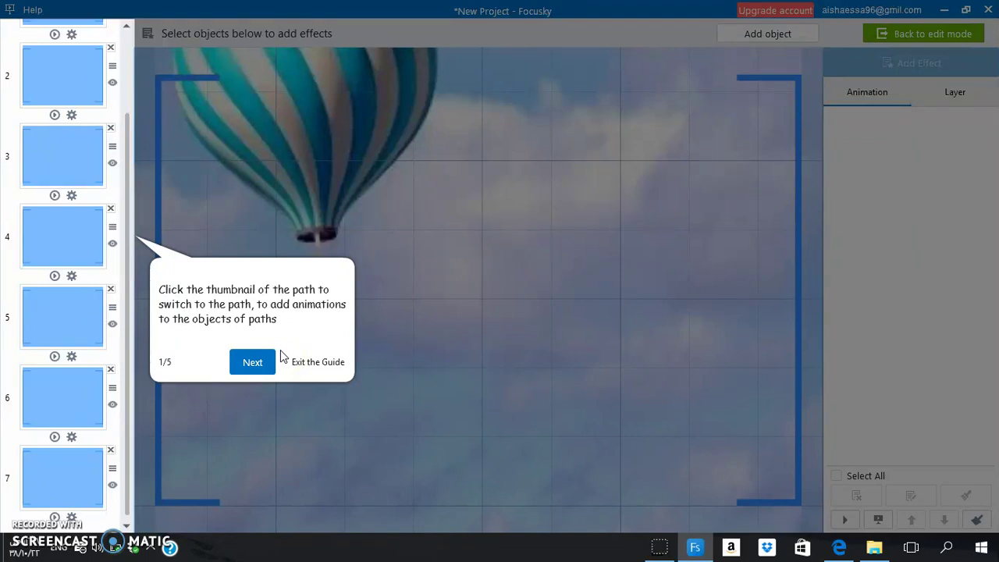
{"action": "left_click", "coordinate": [328, 362]}
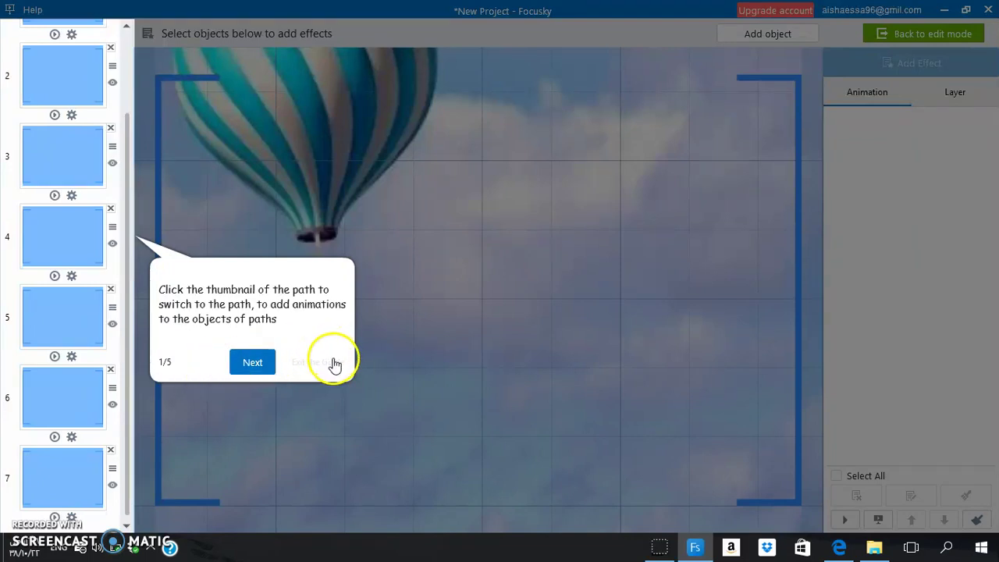
{"action": "left_click", "coordinate": [260, 363]}
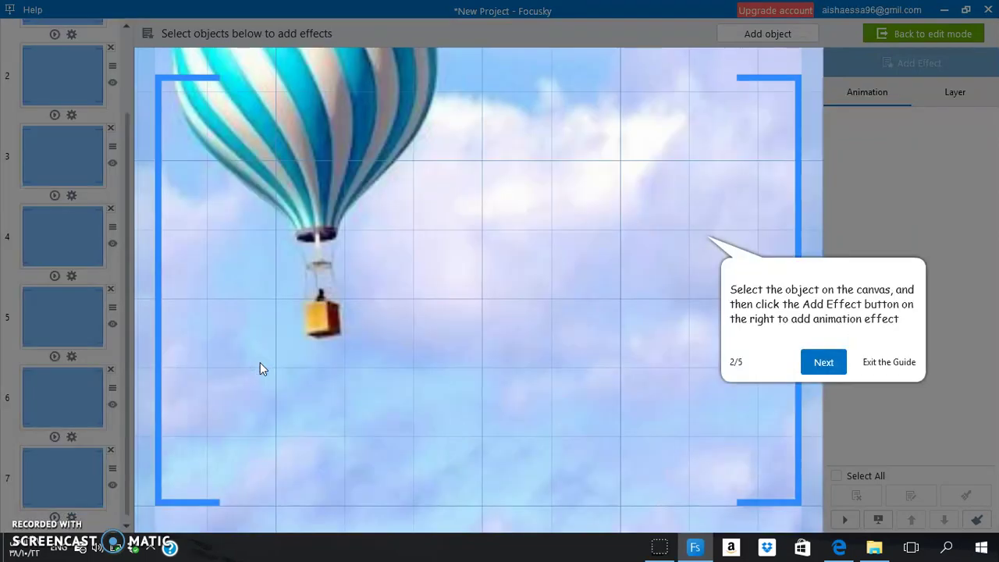
{"action": "left_click", "coordinate": [825, 362]}
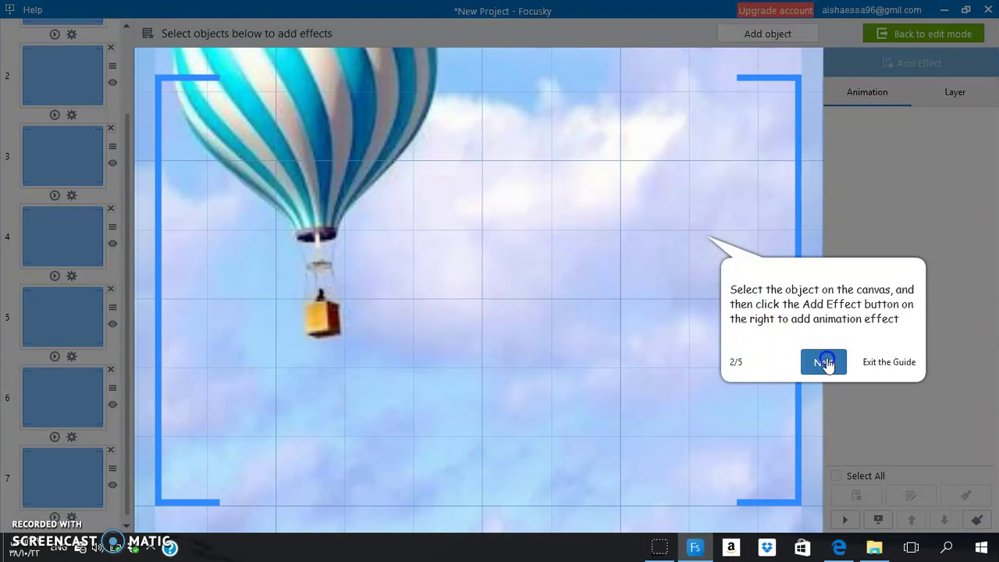
{"action": "left_click", "coordinate": [714, 272]}
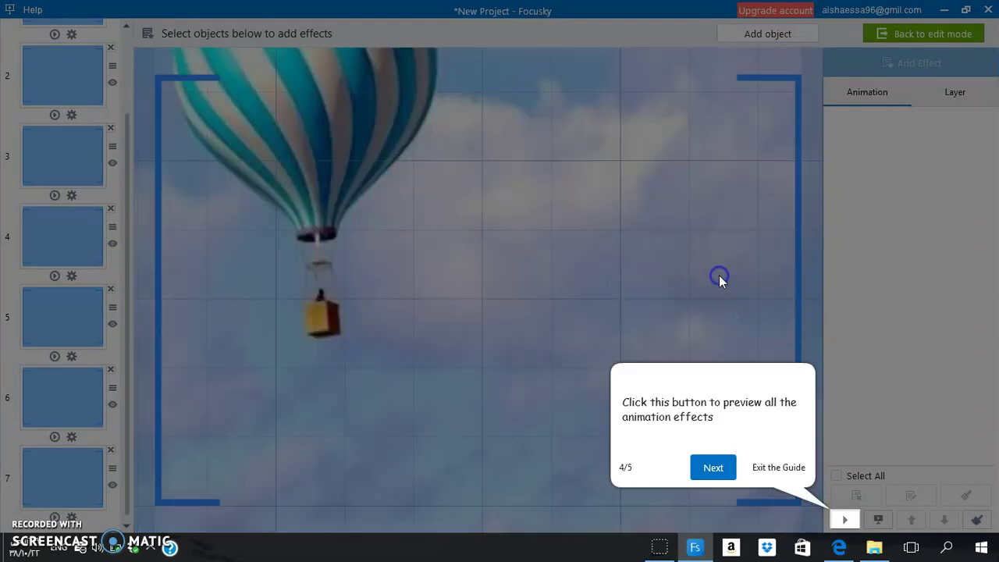
{"action": "left_click", "coordinate": [723, 466]}
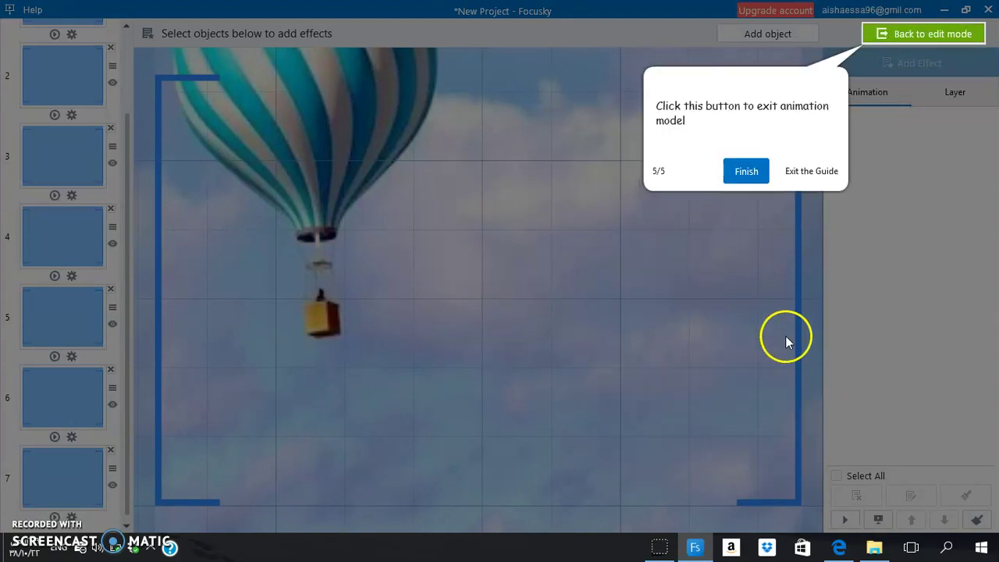
{"action": "left_click", "coordinate": [746, 180]}
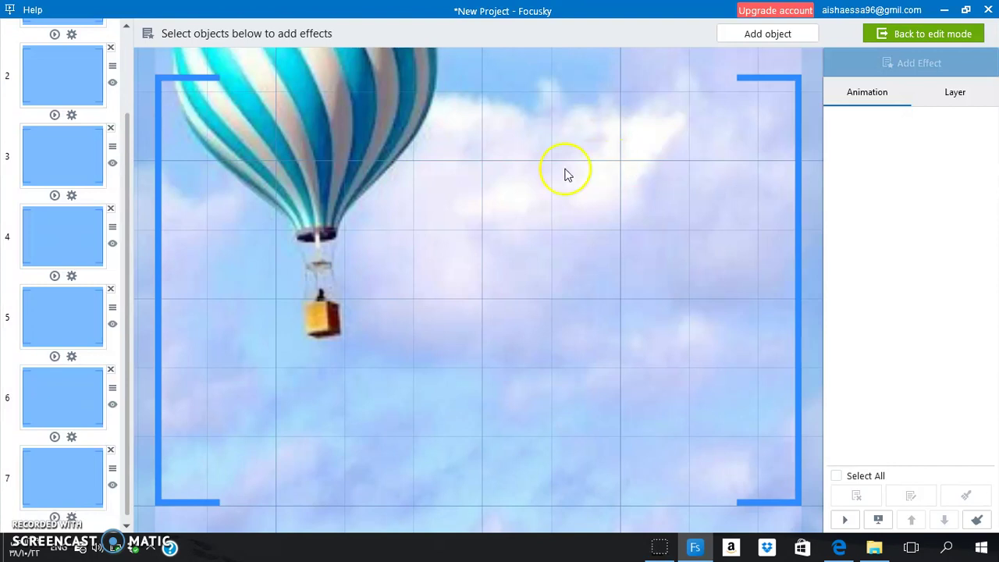
Check frame 2's additional options and its layer list in the animation editor, and return to edit mode.
{"action": "left_click", "coordinate": [112, 67]}
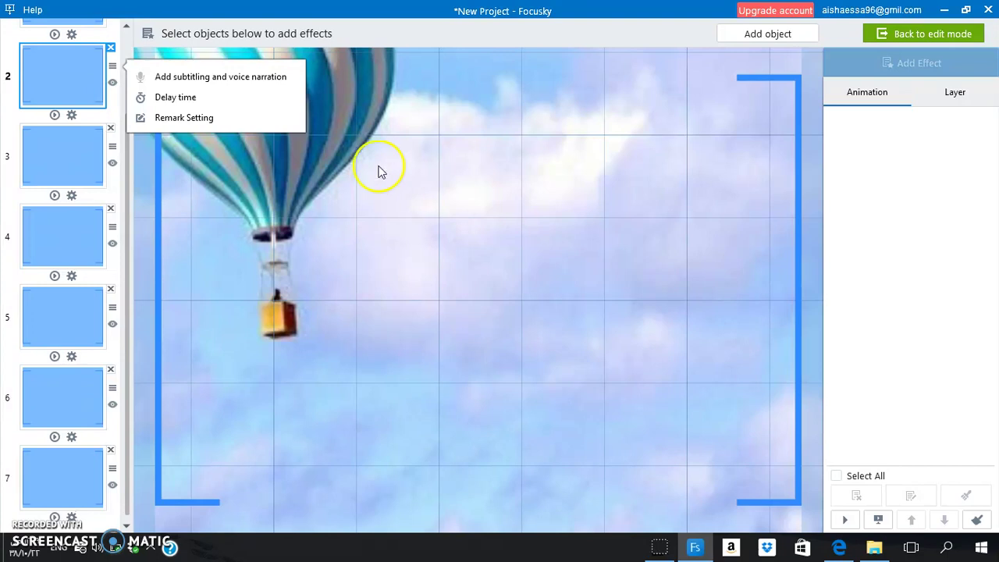
{"action": "left_click", "coordinate": [234, 81]}
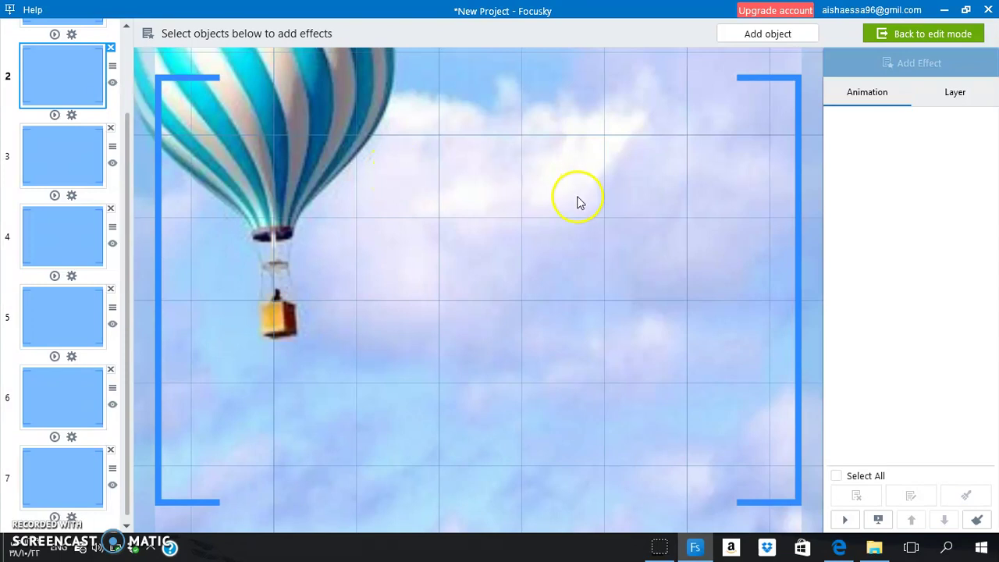
{"action": "left_click", "coordinate": [959, 104]}
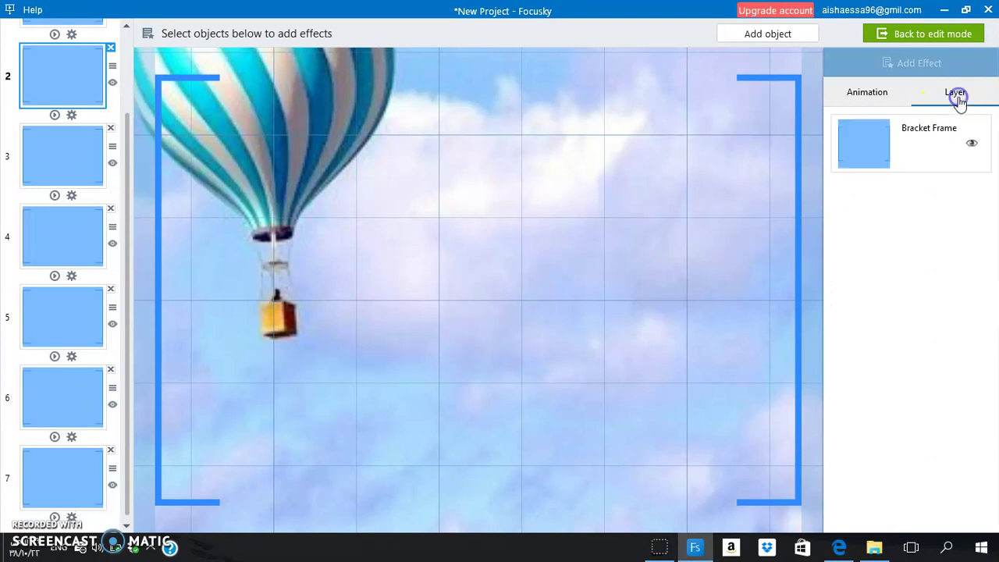
{"action": "left_click", "coordinate": [869, 94]}
{"action": "left_click", "coordinate": [505, 178]}
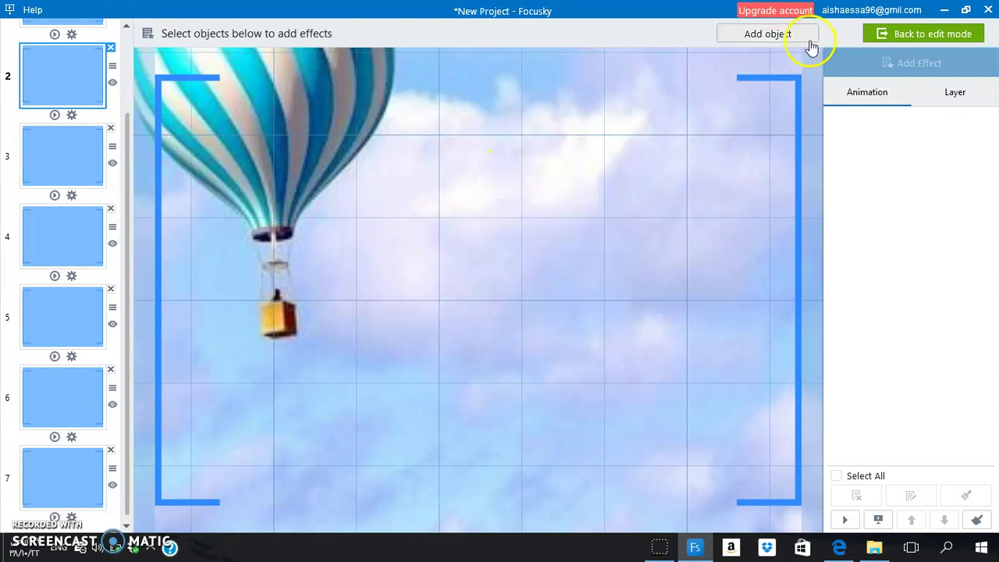
{"action": "left_click", "coordinate": [933, 36]}
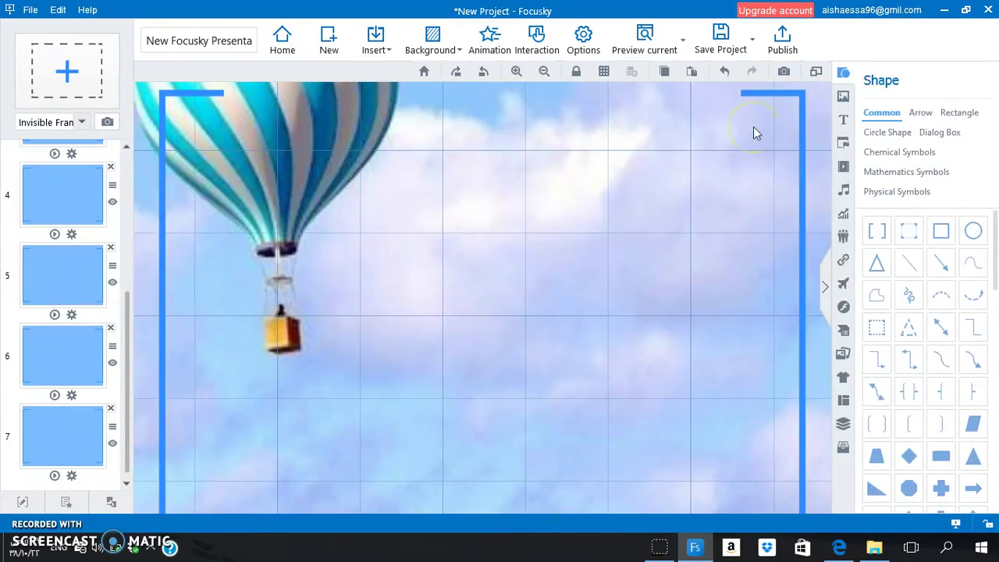
Insert the library picture of a man working on a laptop at a desk into the bracket frame.
{"action": "left_click", "coordinate": [843, 99]}
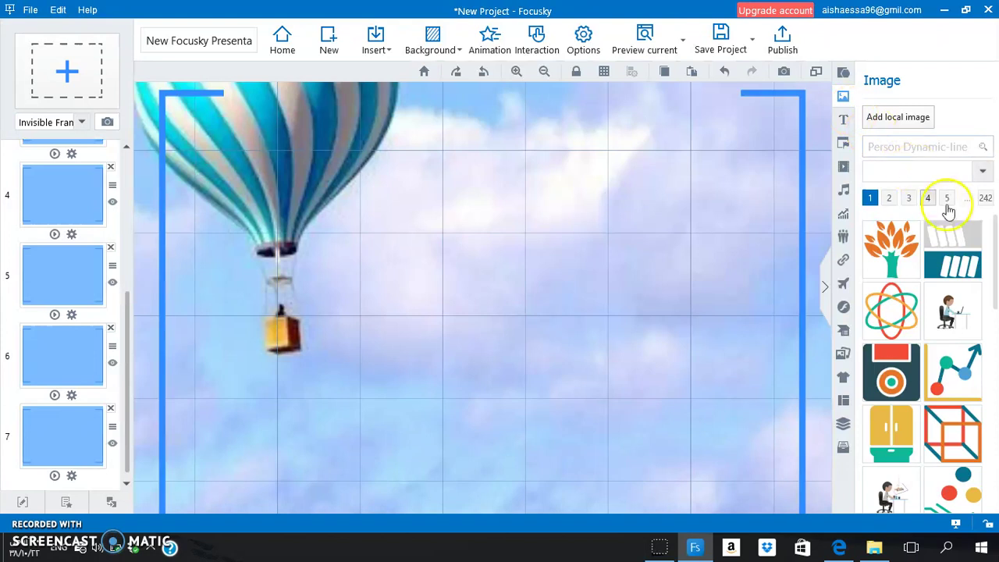
{"action": "left_click_drag", "start_coordinate": [993, 244], "coordinate": [996, 328]}
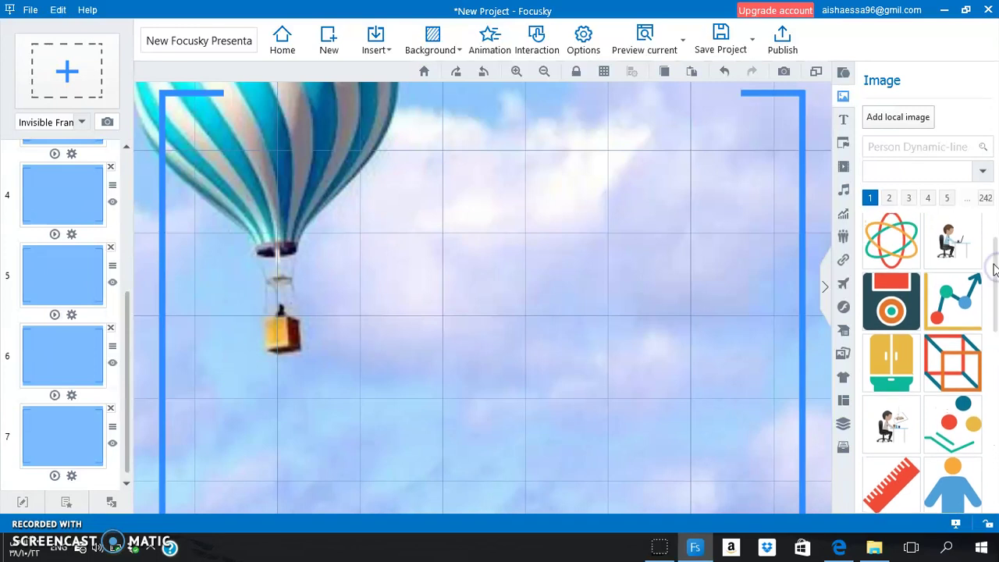
{"action": "left_click_drag", "start_coordinate": [996, 269], "coordinate": [996, 261]}
{"action": "left_click", "coordinate": [945, 275]}
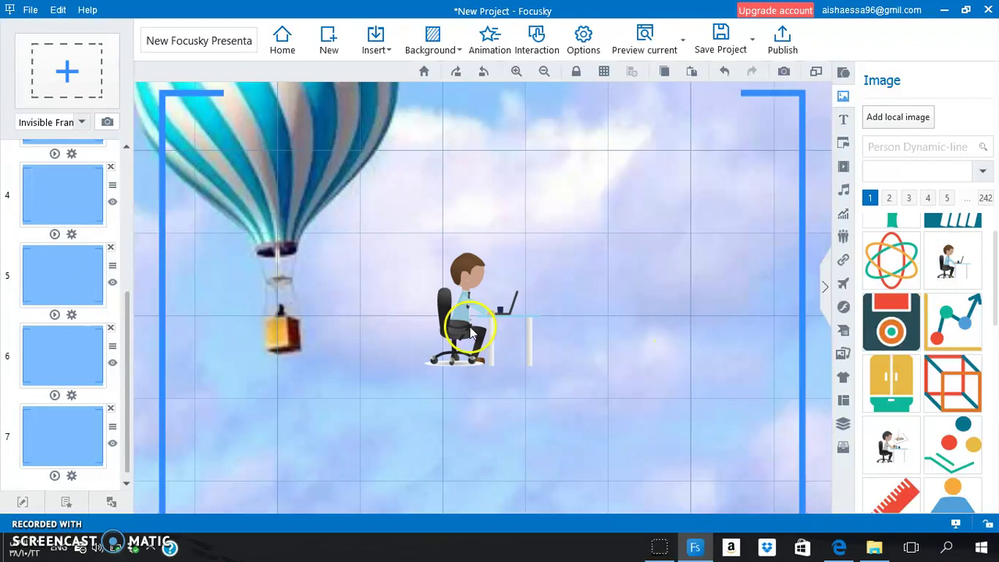
Duplicate the man-at-desk picture beside the original and delete that copy.
{"action": "left_click", "coordinate": [523, 324]}
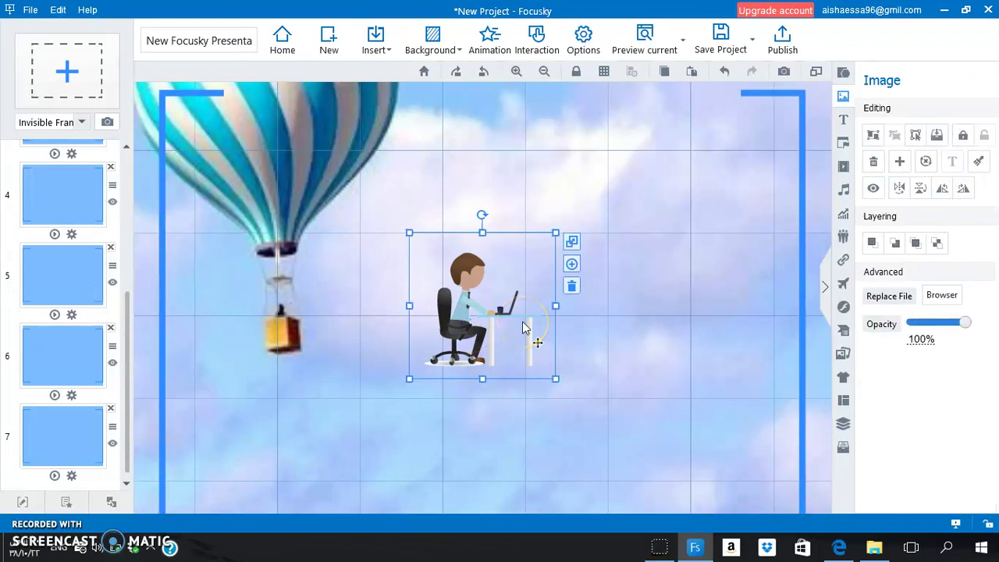
{"action": "left_click", "coordinate": [573, 307]}
{"action": "left_click_drag", "start_coordinate": [573, 308], "coordinate": [701, 310]}
{"action": "left_click_drag", "start_coordinate": [564, 290], "coordinate": [624, 277]}
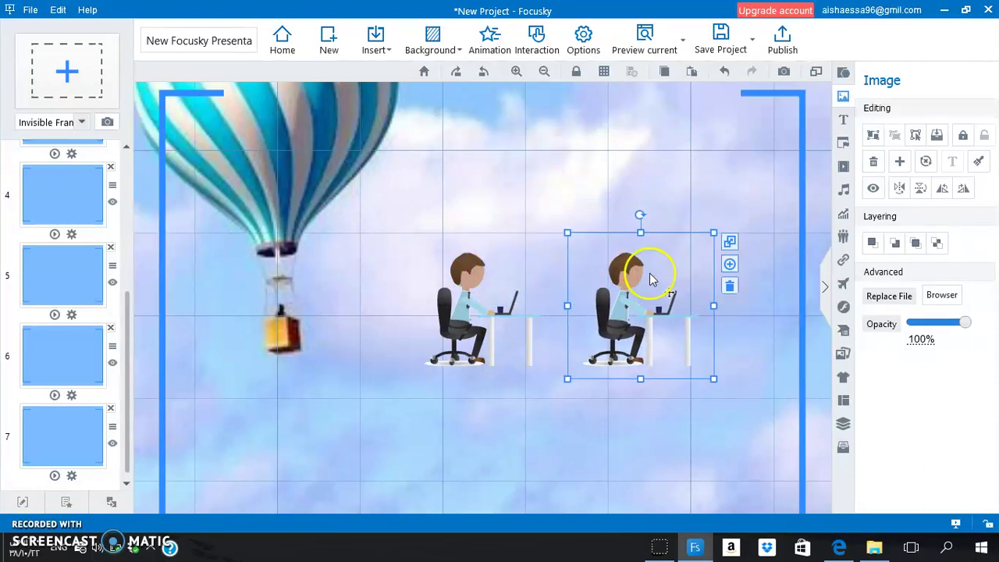
{"action": "left_click", "coordinate": [729, 285]}
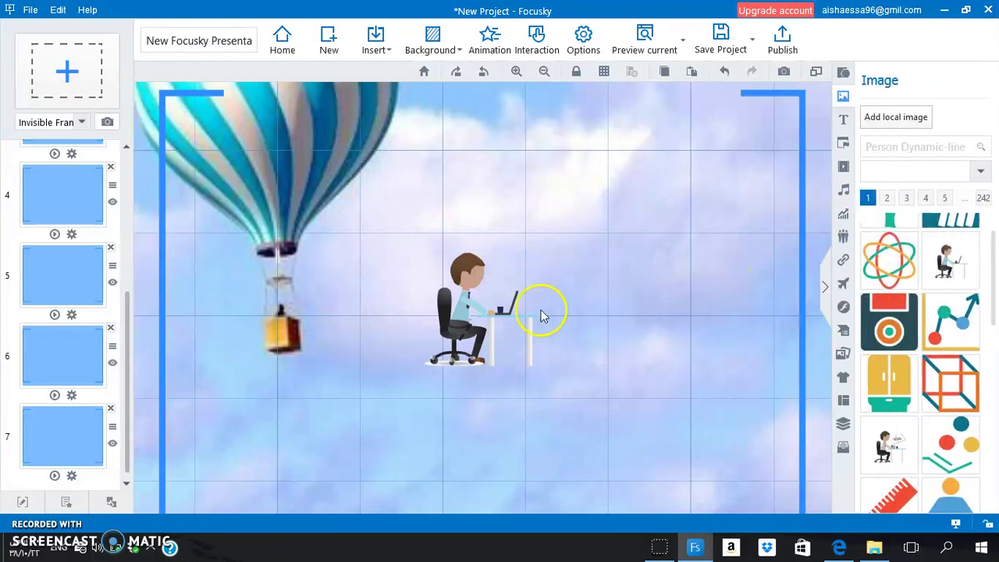
Delete the remaining man-at-desk pictures from the canvas and show page 2 of the image library.
{"action": "left_click", "coordinate": [536, 328]}
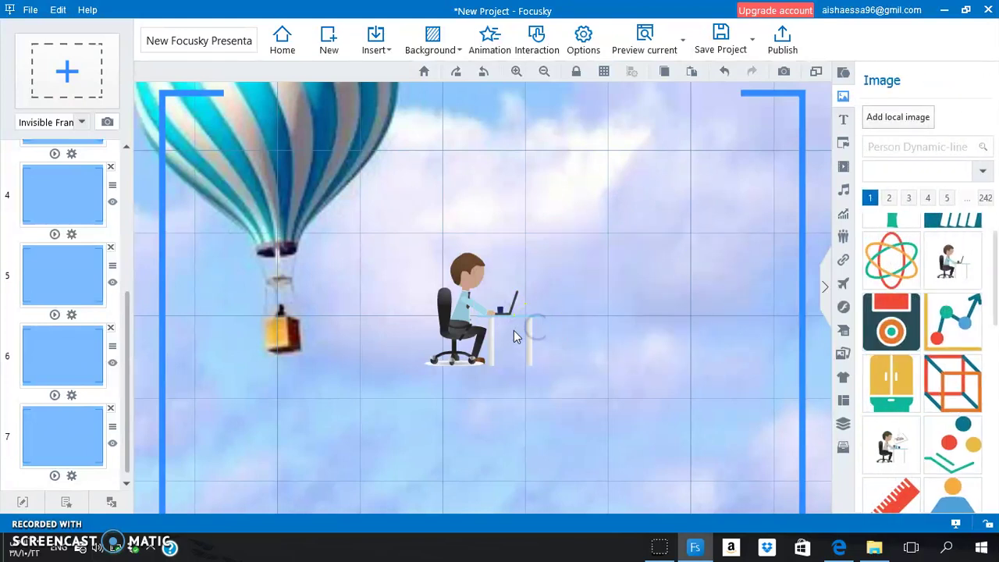
{"action": "left_click", "coordinate": [514, 334]}
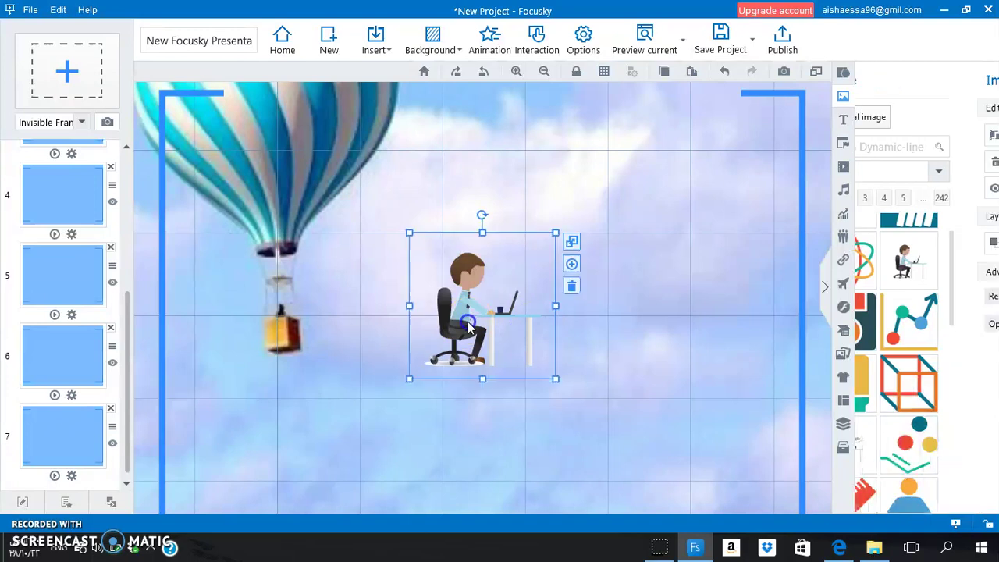
{"action": "left_click", "coordinate": [571, 286]}
{"action": "left_click", "coordinate": [697, 285]}
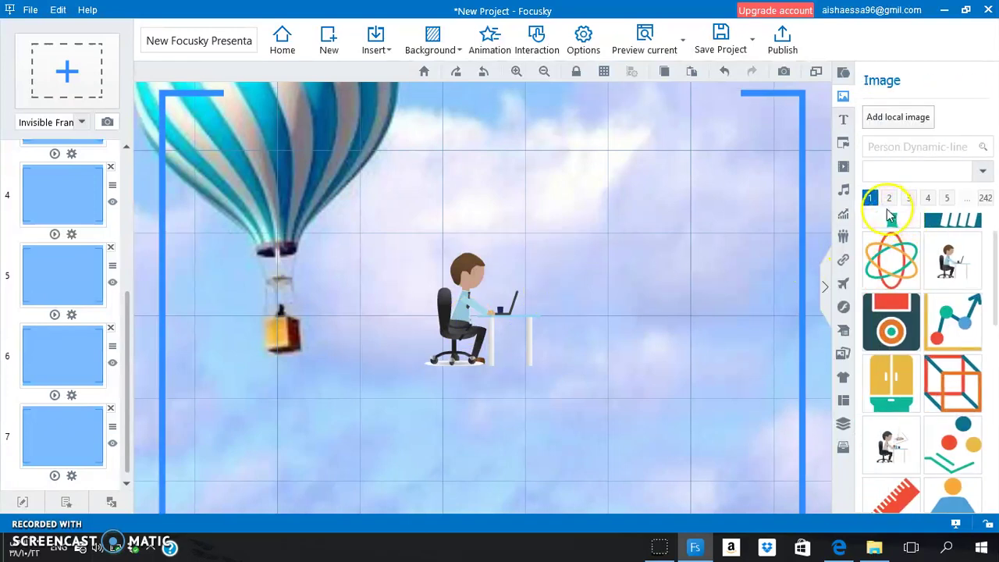
{"action": "left_click", "coordinate": [462, 321]}
{"action": "left_click", "coordinate": [572, 285]}
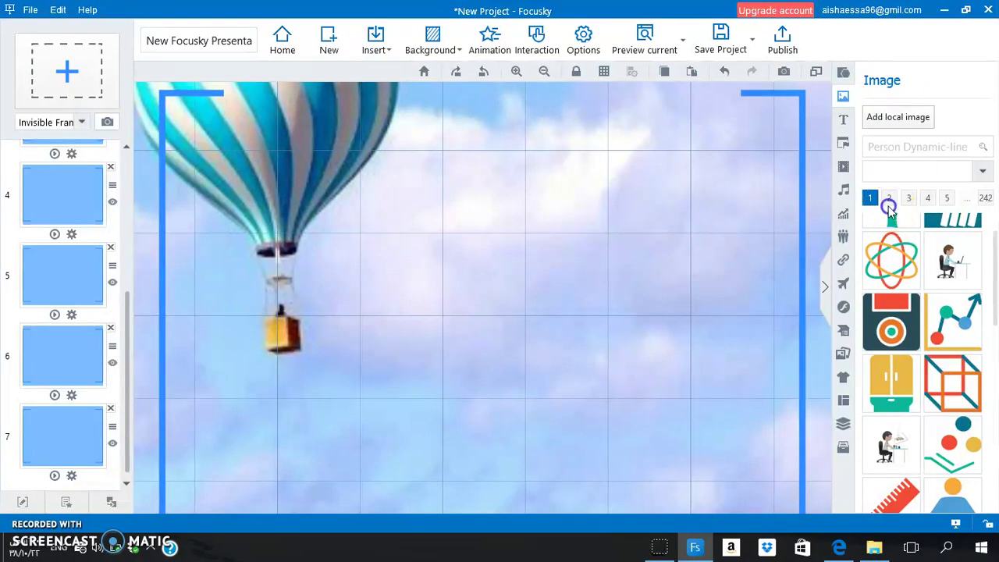
{"action": "left_click", "coordinate": [890, 200]}
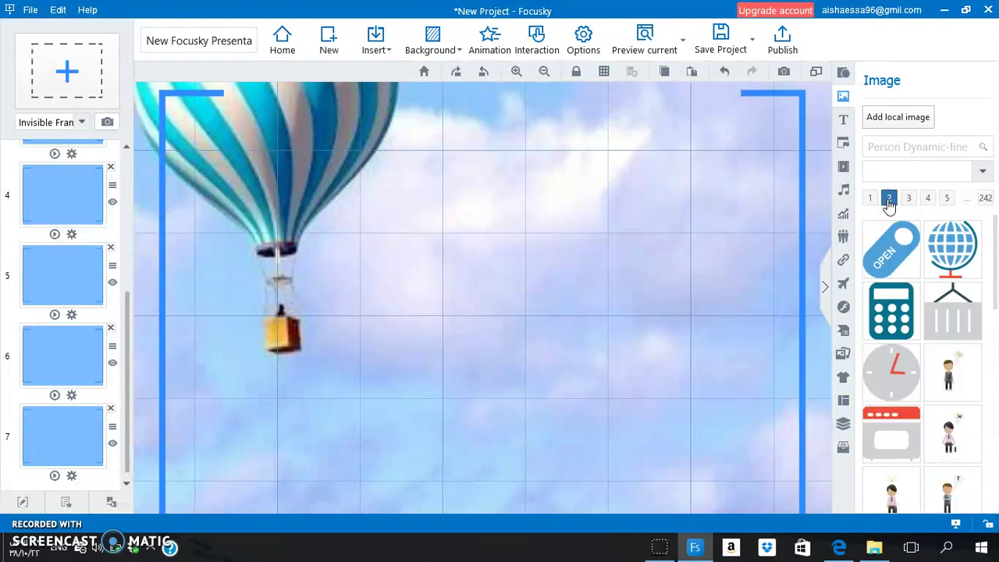
Add an empty text box inside the bracket frame, in the open sky beside the balloon.
{"action": "left_click", "coordinate": [841, 122]}
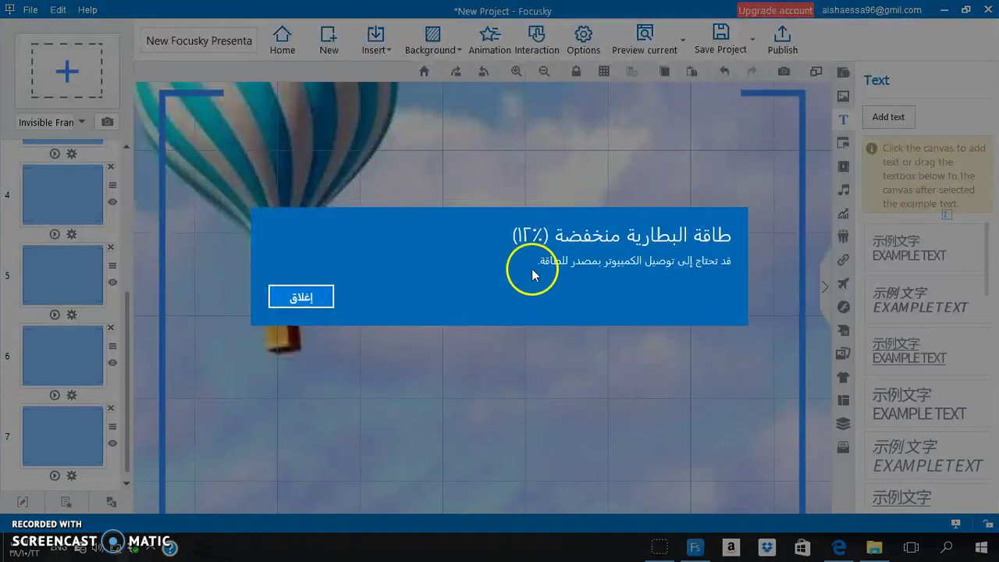
{"action": "left_click", "coordinate": [328, 294]}
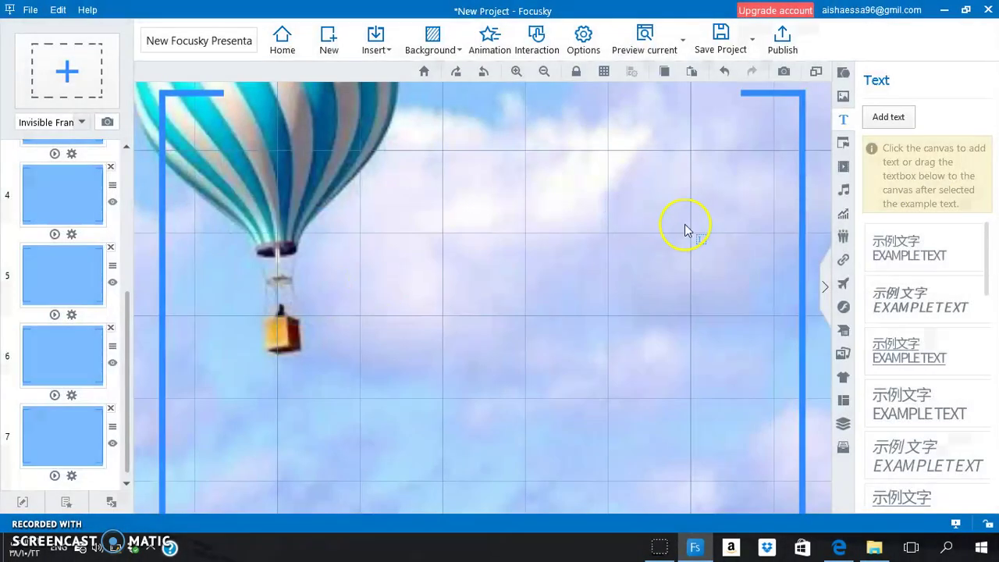
{"action": "left_click_drag", "start_coordinate": [882, 166], "coordinate": [612, 273]}
{"action": "left_click", "coordinate": [620, 290]}
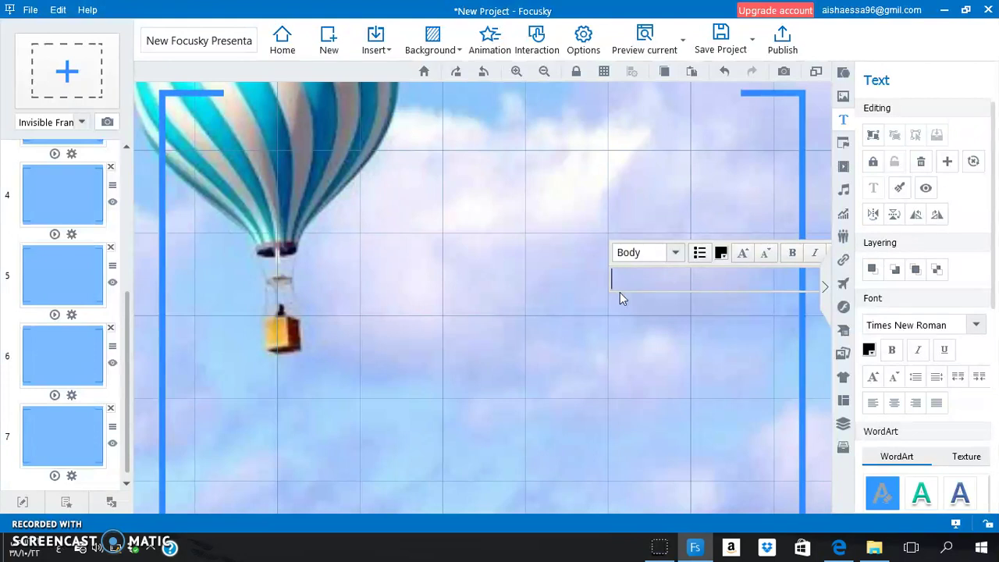
Try to enter the Arabic letter ا in the new text box, dismissing the font notices.
{"action": "type", "text": "ا"}
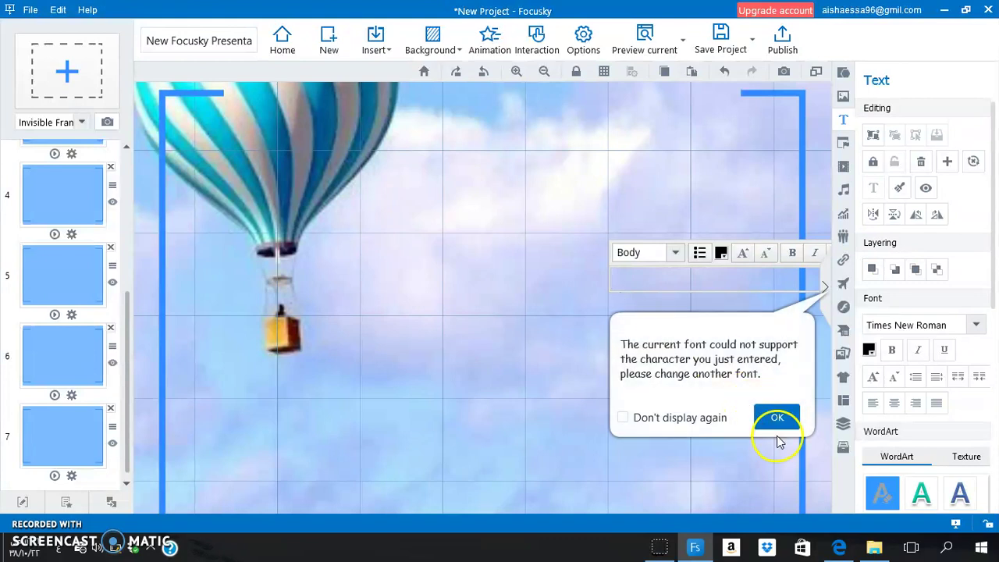
{"action": "left_click", "coordinate": [755, 421]}
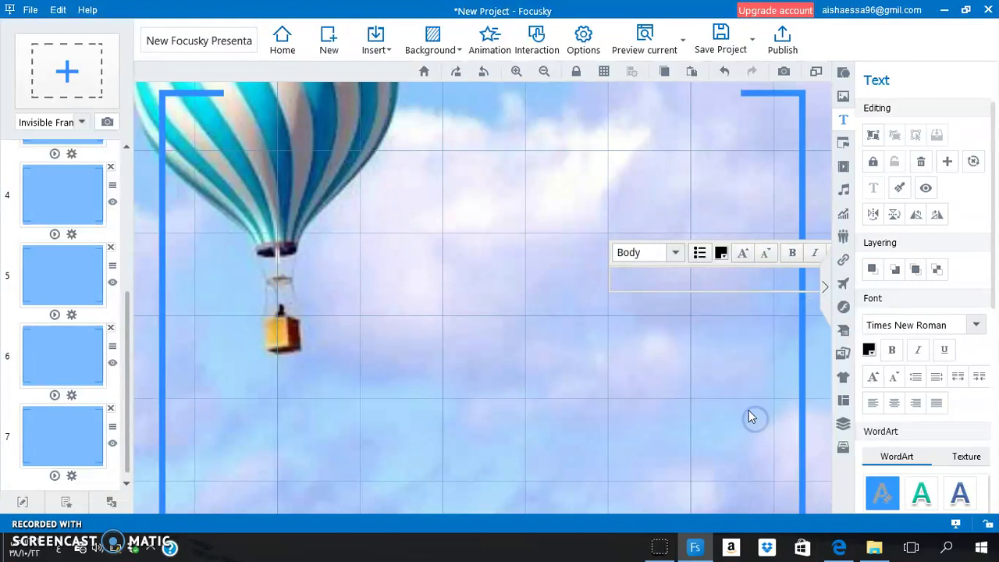
{"action": "left_click", "coordinate": [647, 288]}
{"action": "type", "text": "ا"}
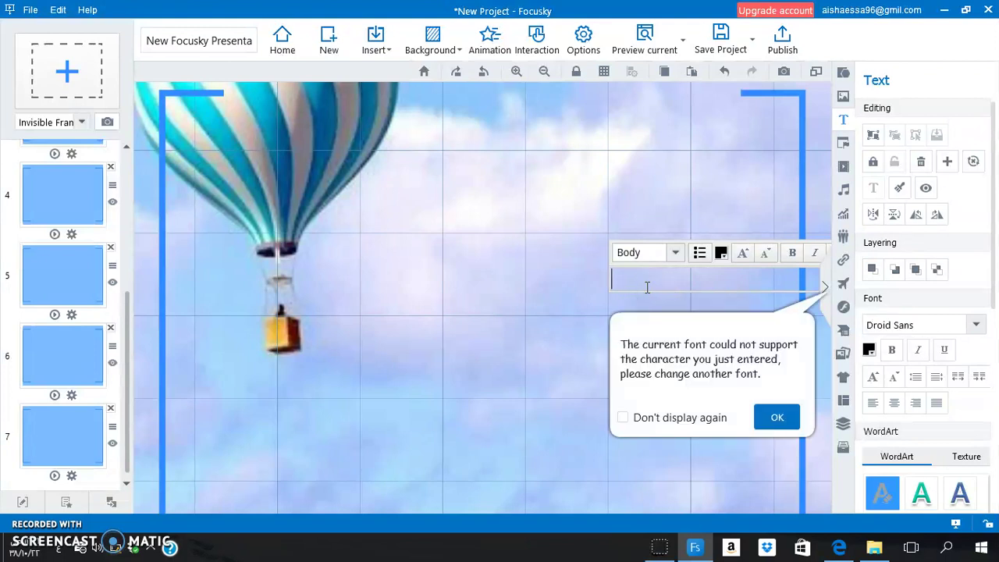
{"action": "left_click", "coordinate": [776, 417]}
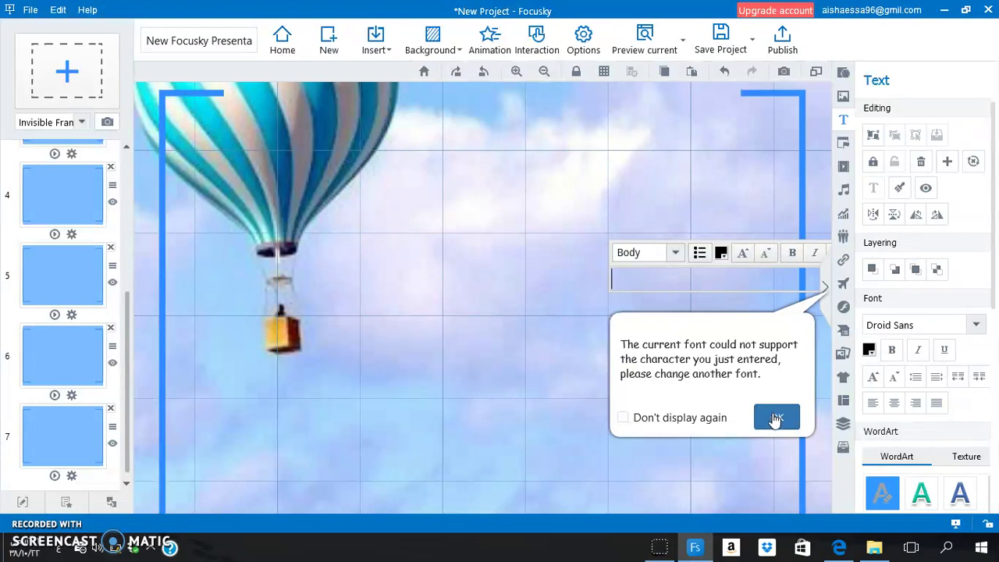
{"action": "left_click", "coordinate": [776, 419]}
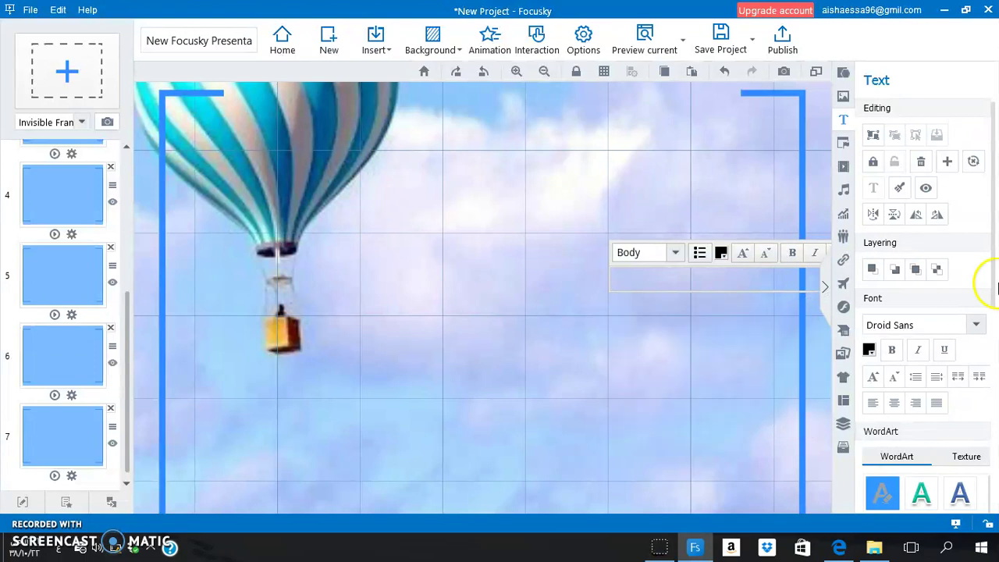
Set the text box font to Akhbar MT with a dark blue colour, and retry entering a letter.
{"action": "left_click", "coordinate": [974, 326]}
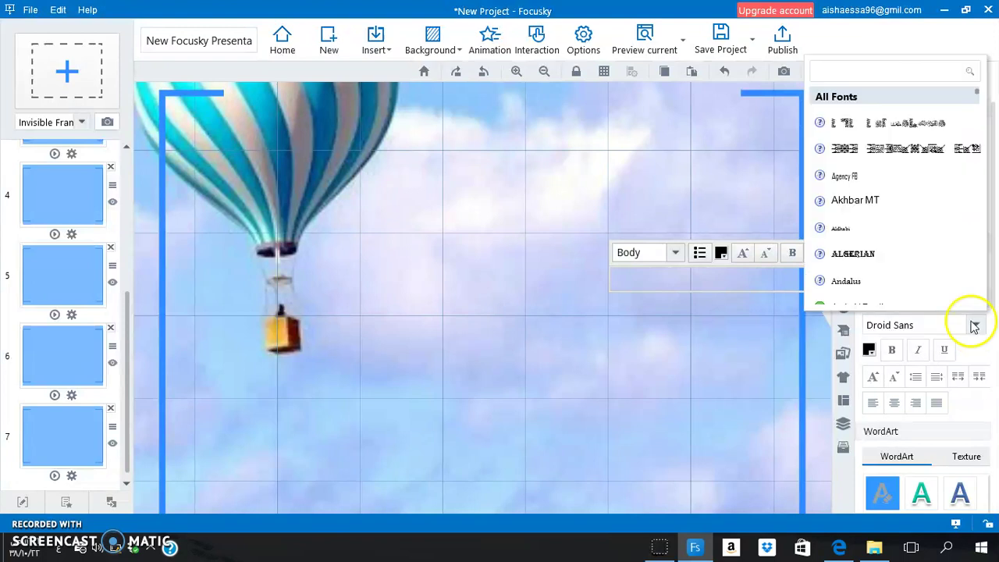
{"action": "left_click", "coordinate": [889, 205]}
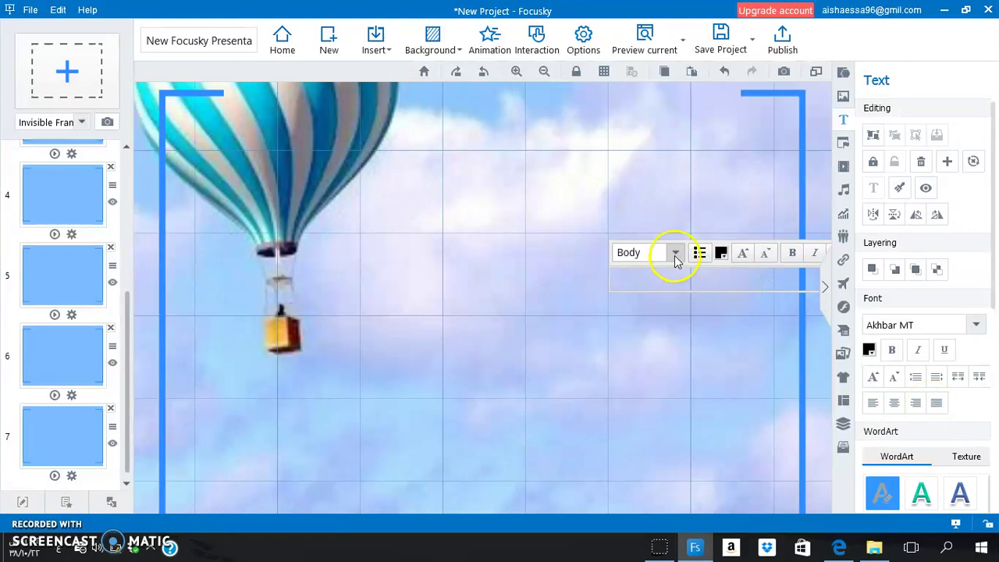
{"action": "left_click", "coordinate": [723, 256]}
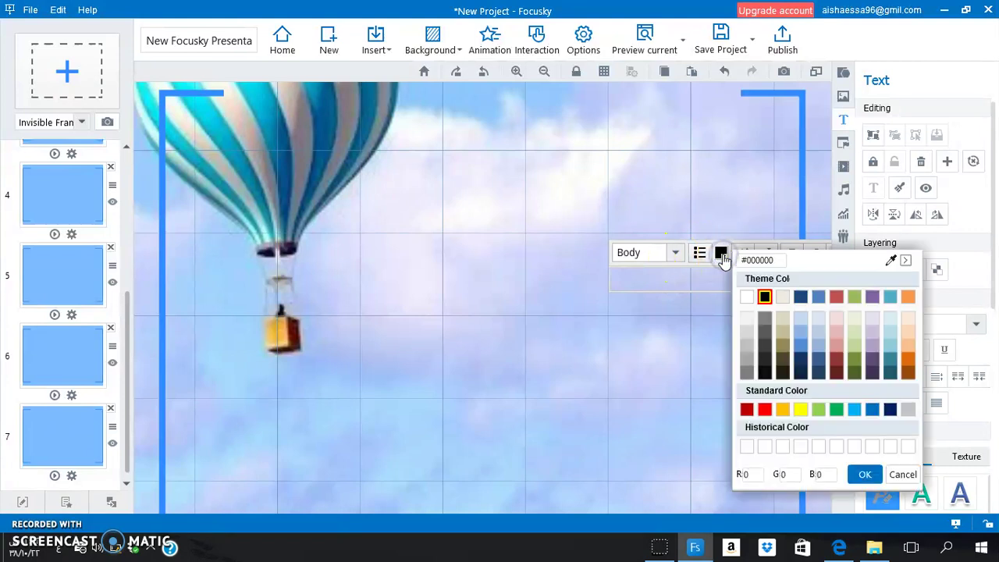
{"action": "left_click", "coordinate": [818, 373]}
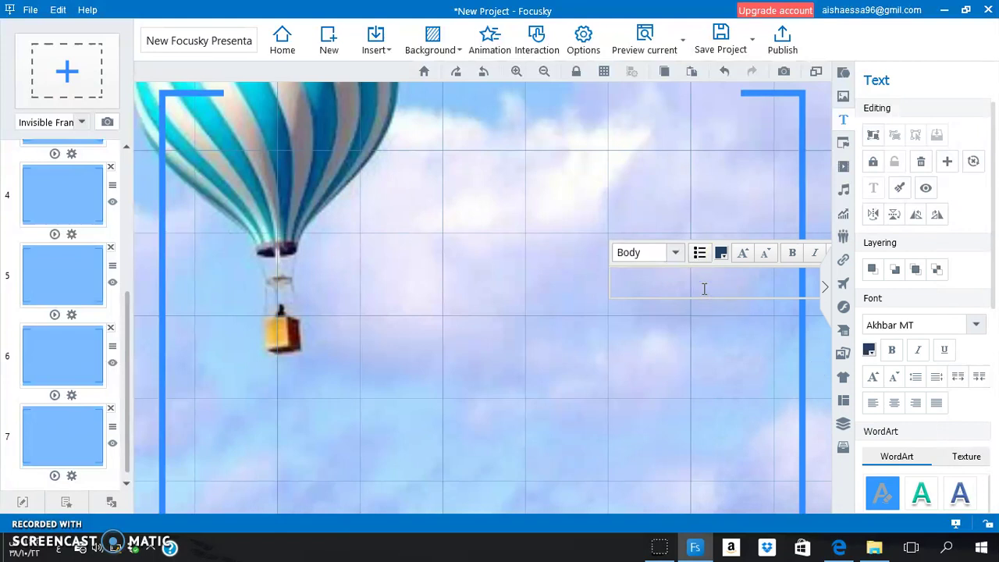
{"action": "type", "text": "a"}
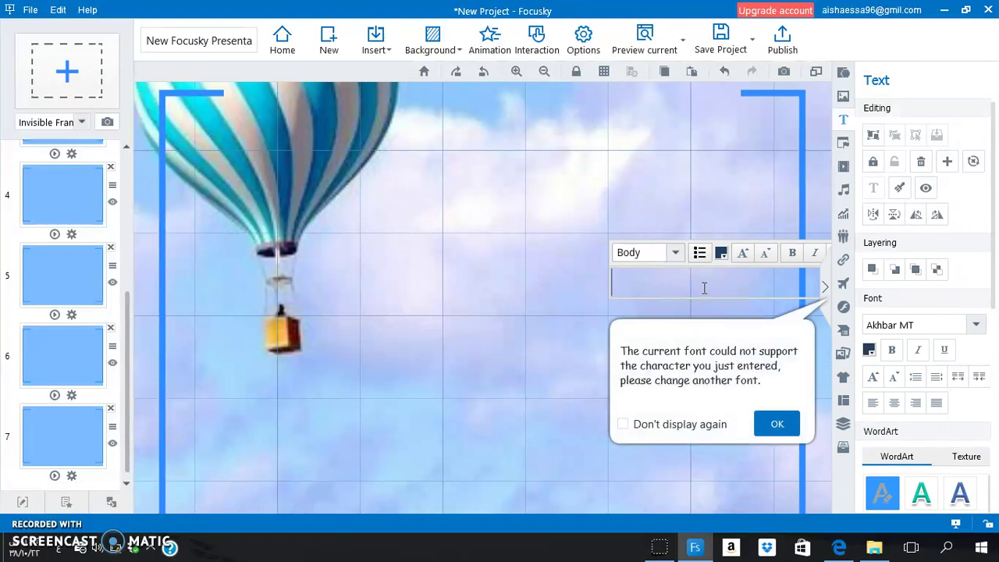
{"action": "left_click", "coordinate": [779, 421]}
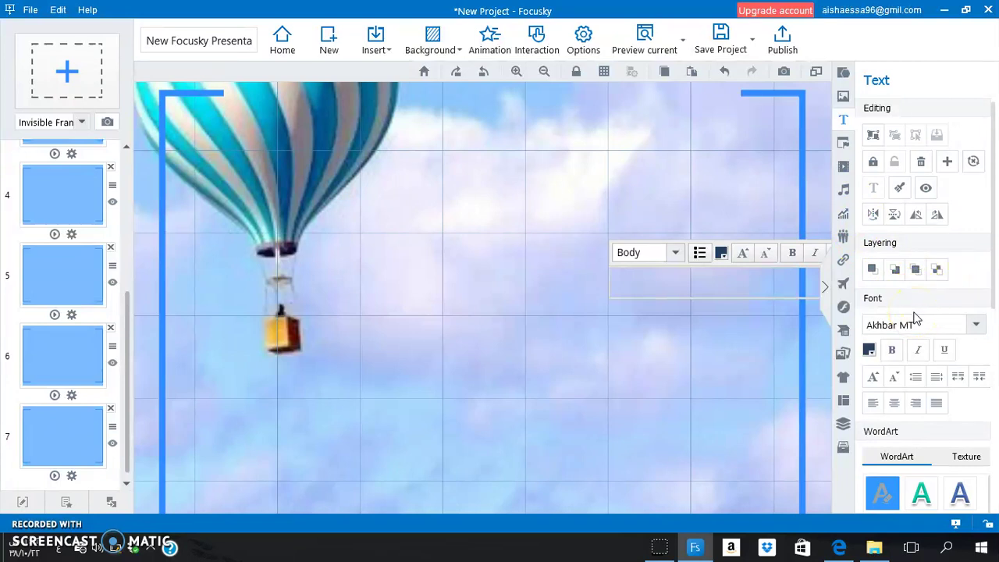
Examine the WordArt styles for the text and the options for inserting local, recorded or web video.
{"action": "left_click_drag", "start_coordinate": [990, 260], "coordinate": [996, 403]}
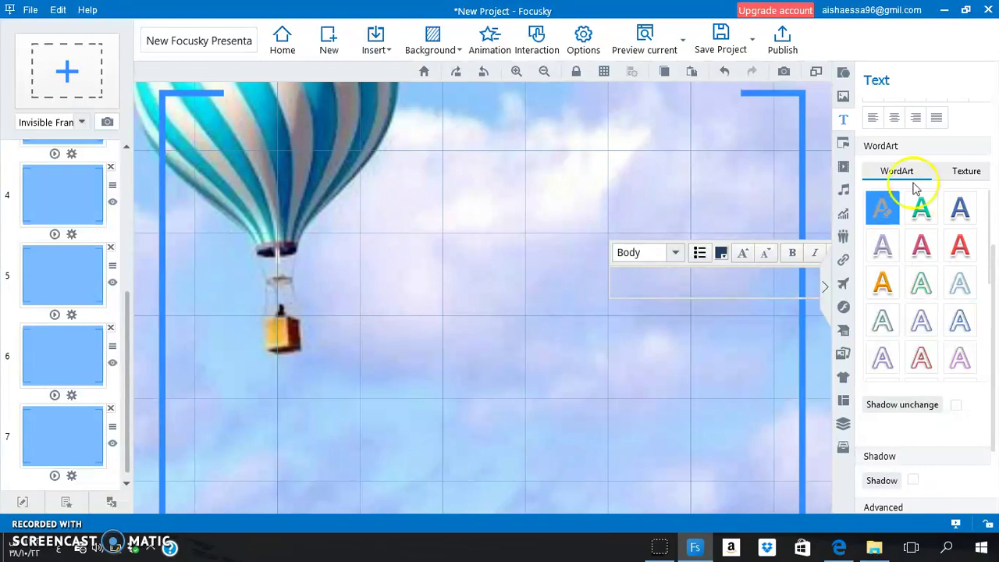
{"action": "left_click", "coordinate": [841, 168]}
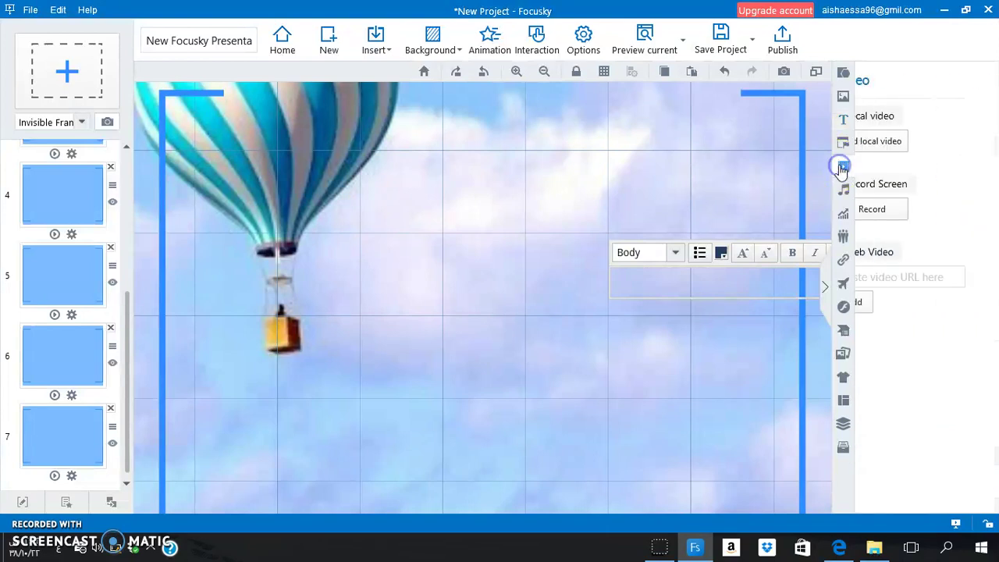
{"action": "left_click", "coordinate": [845, 195]}
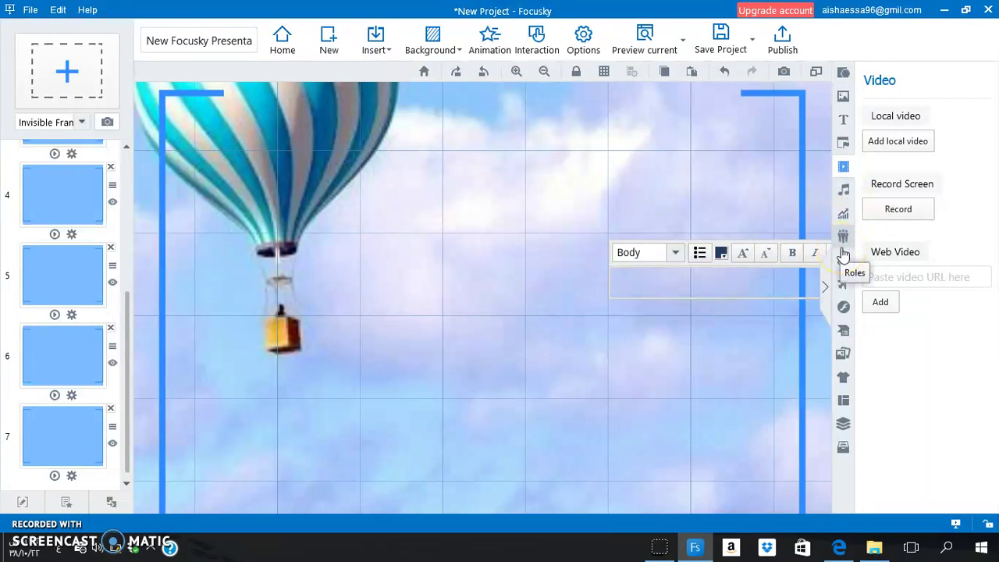
{"action": "left_click", "coordinate": [844, 289]}
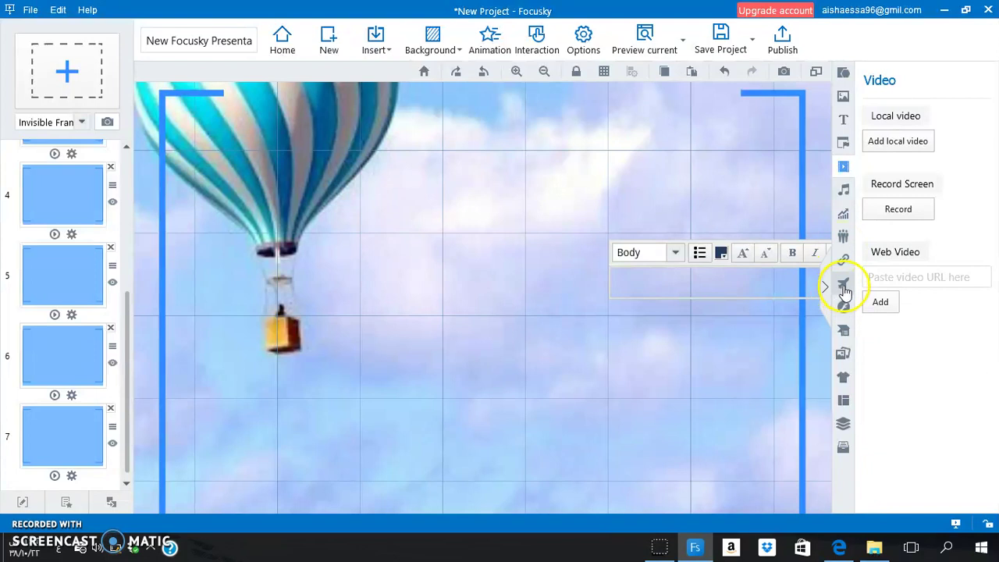
Browse the list of available presentation themes without applying one.
{"action": "left_click", "coordinate": [848, 385]}
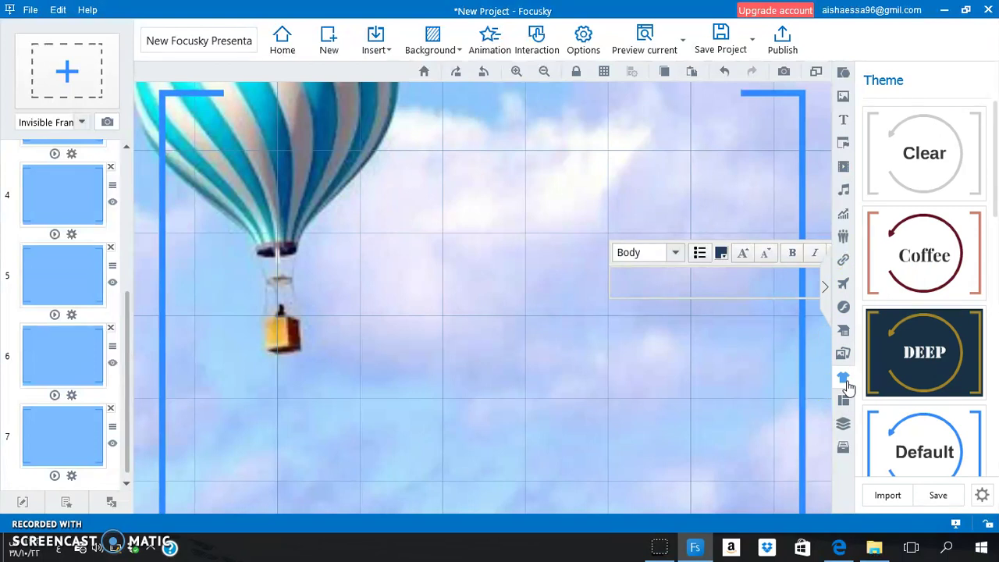
{"action": "left_click", "coordinate": [848, 385]}
{"action": "left_click_drag", "start_coordinate": [977, 212], "coordinate": [993, 414]}
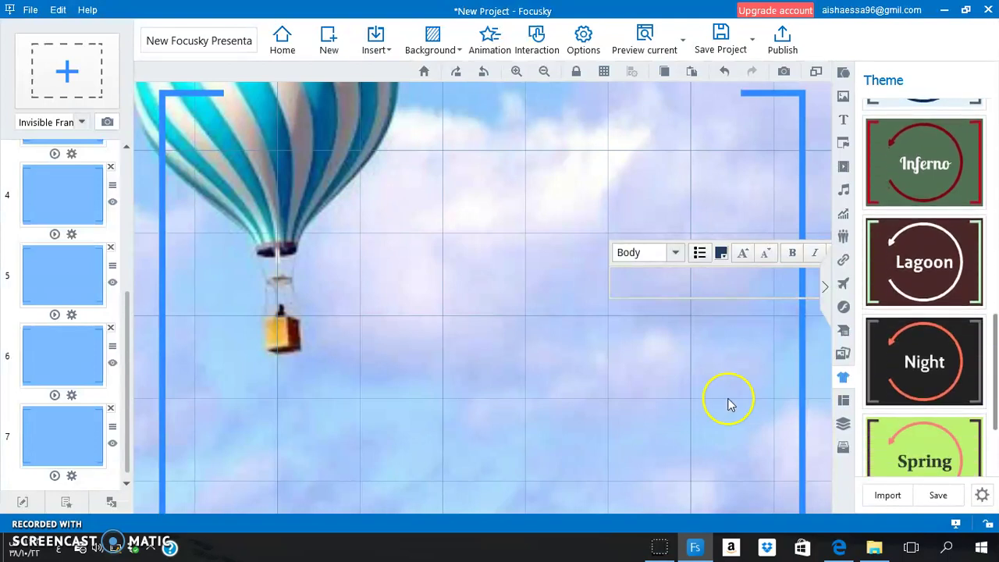